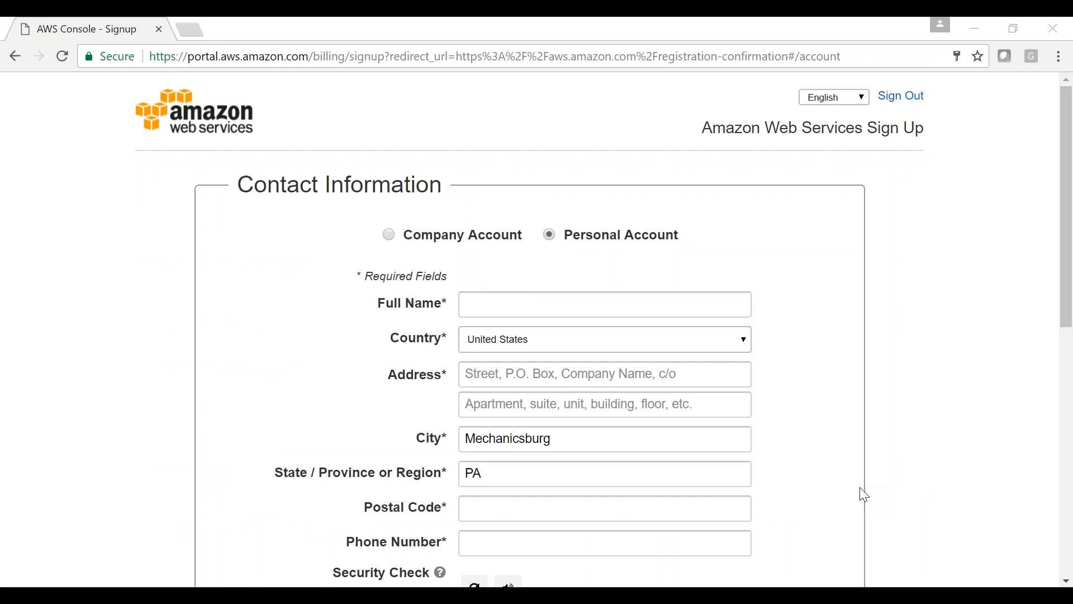
Continue from the completed identity verification to the support plans and proceed with the Basic plan
{"action": "scroll", "coordinate": [123, 497], "scroll_direction": "down", "scroll_amount": 1}
{"action": "scroll", "coordinate": [123, 497], "scroll_direction": "down", "scroll_amount": 2}
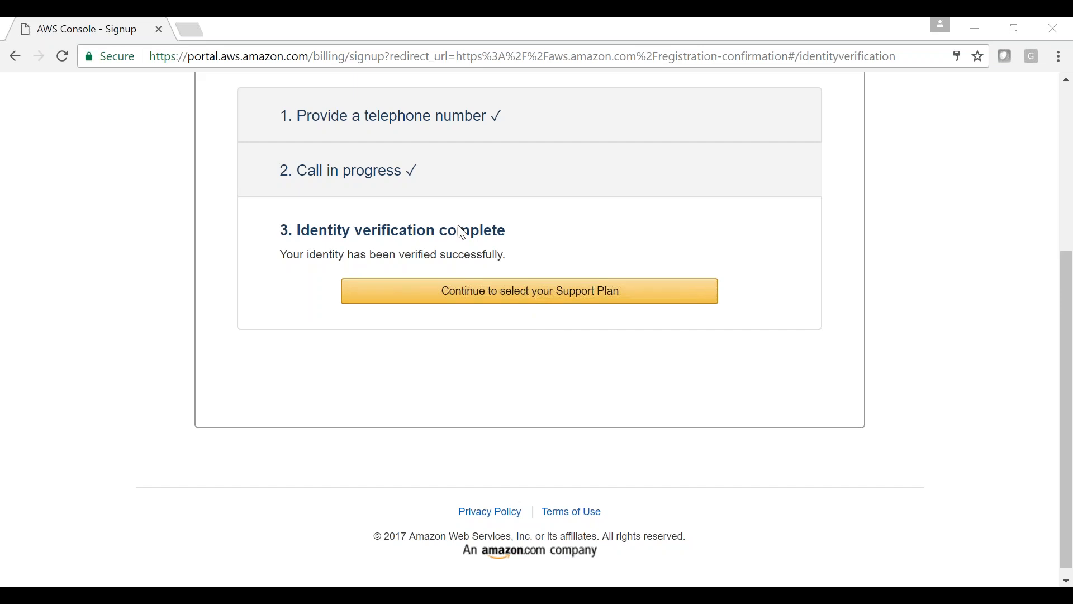
{"action": "left_click", "coordinate": [499, 297]}
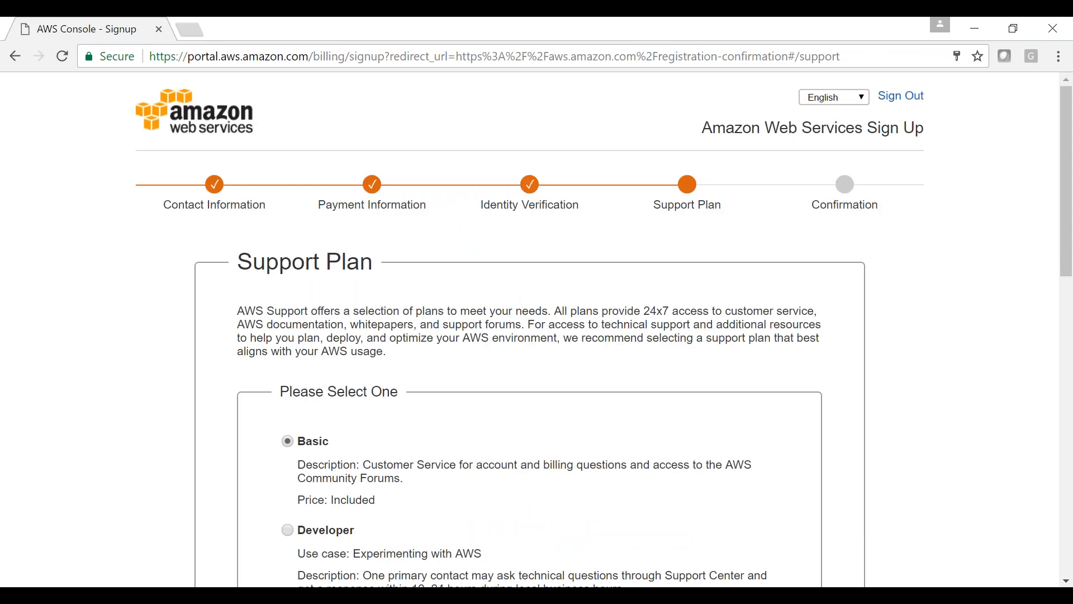
{"action": "scroll", "coordinate": [140, 352], "scroll_direction": "down", "scroll_amount": 4}
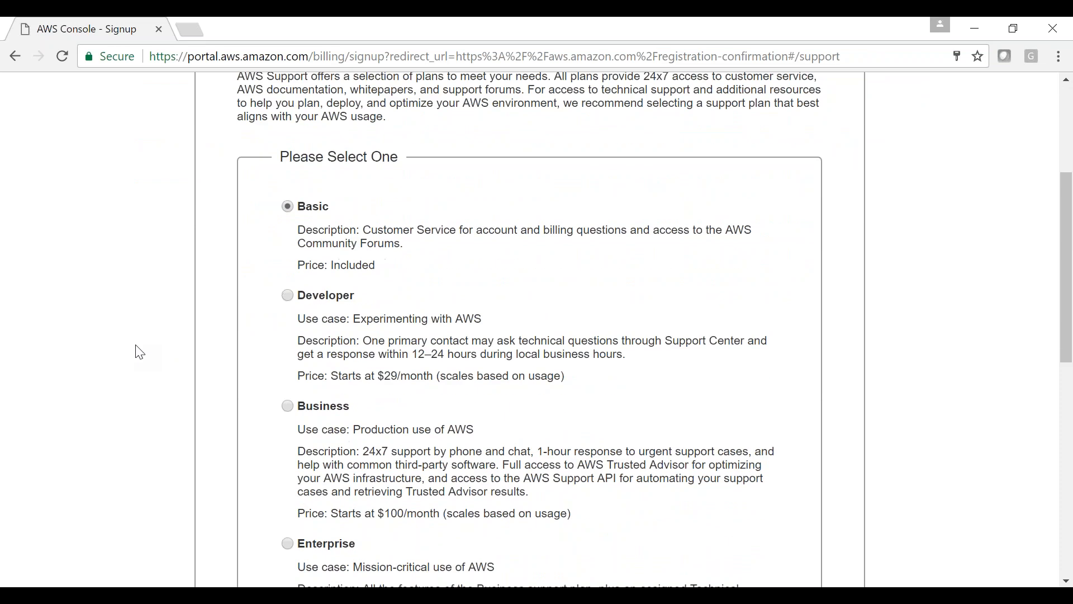
{"action": "scroll", "coordinate": [140, 352], "scroll_direction": "down", "scroll_amount": 1}
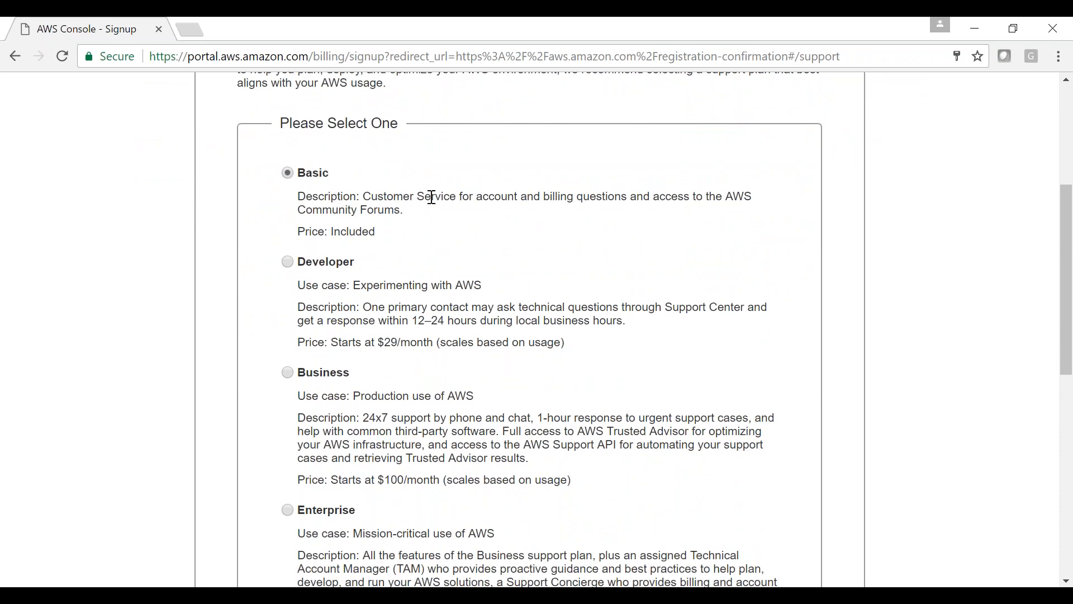
{"action": "triple_click", "coordinate": [343, 234]}
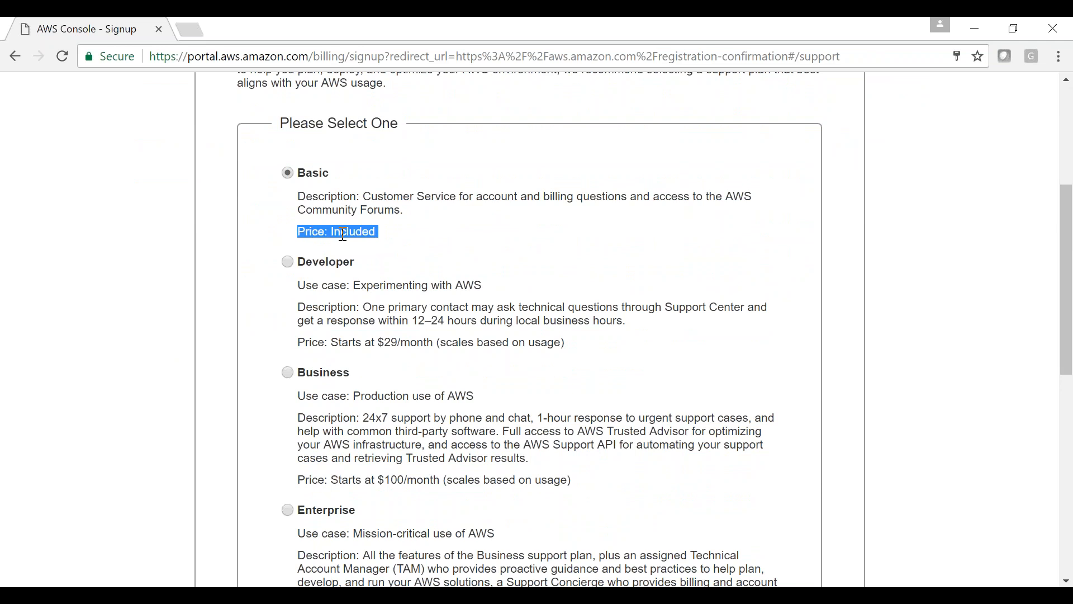
{"action": "scroll", "coordinate": [143, 400], "scroll_direction": "down", "scroll_amount": 6}
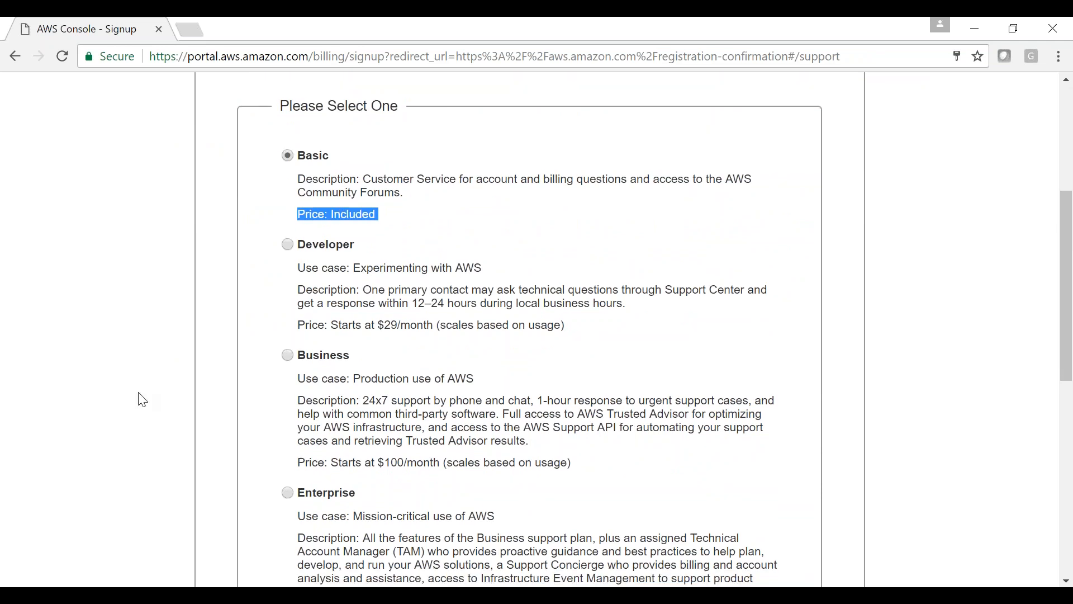
{"action": "left_click", "coordinate": [528, 450]}
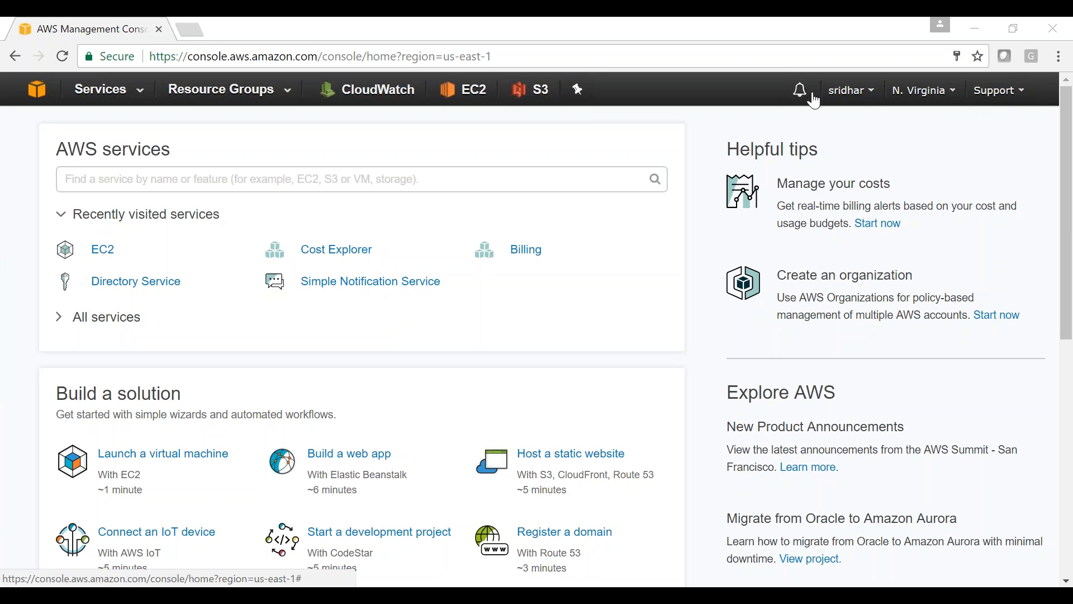
{"action": "left_click", "coordinate": [958, 95]}
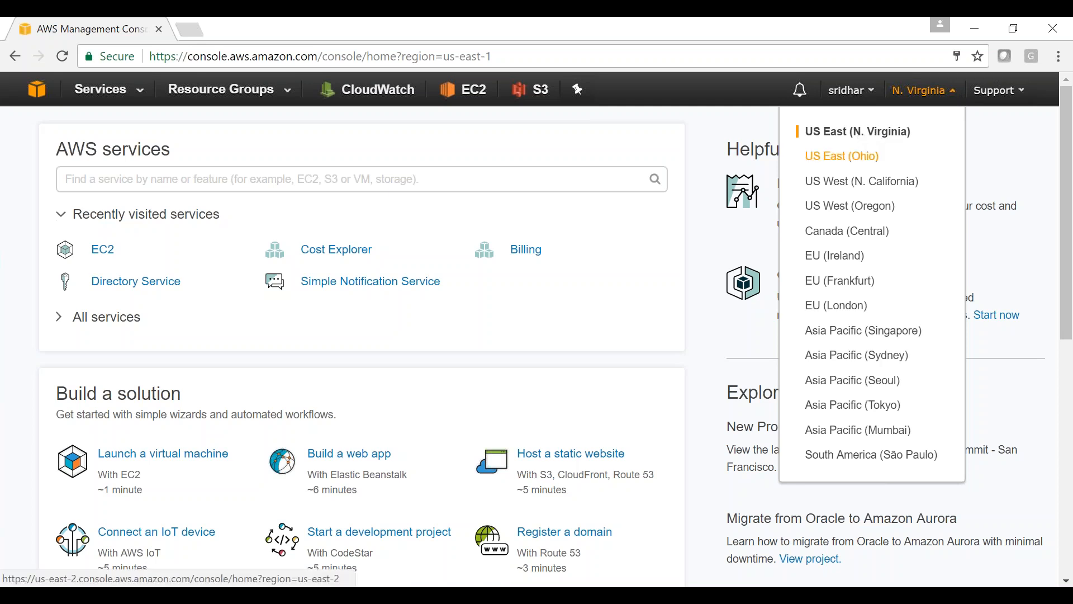
{"action": "left_click", "coordinate": [750, 126]}
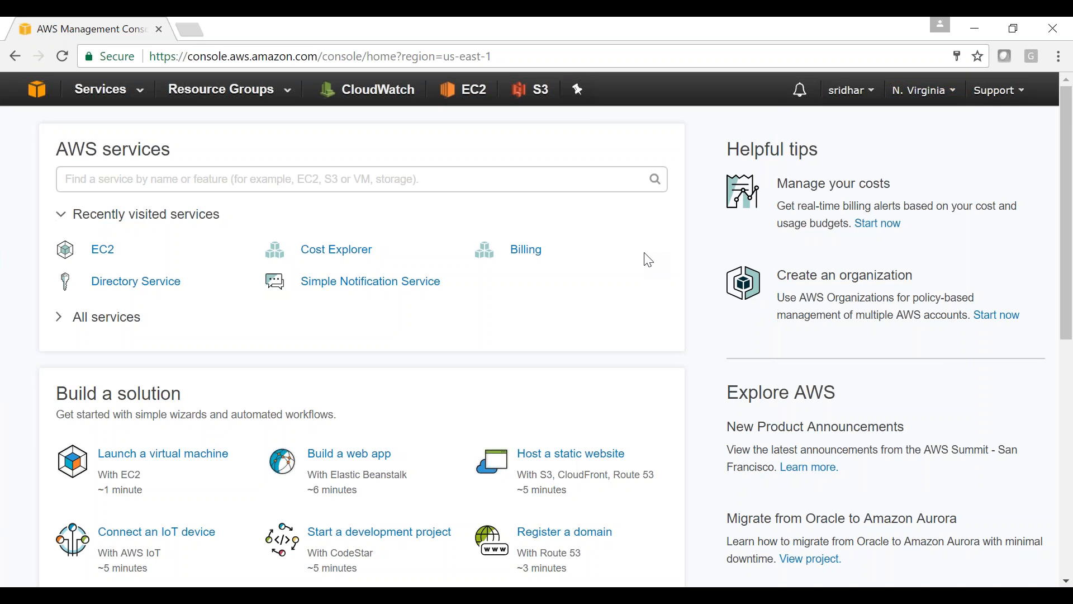
{"action": "left_click", "coordinate": [142, 91]}
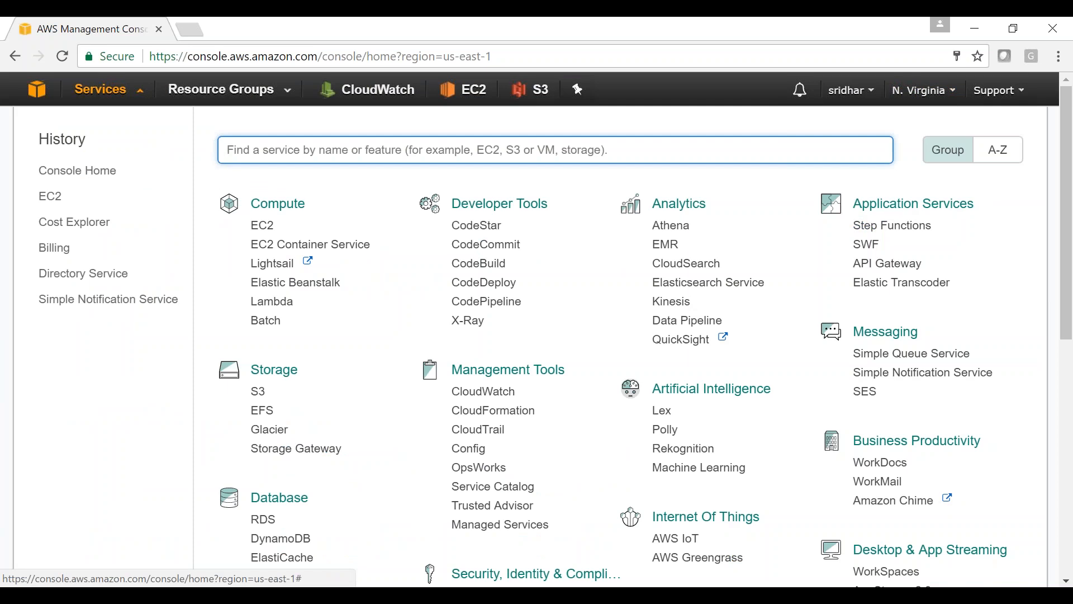
{"action": "left_click", "coordinate": [142, 91]}
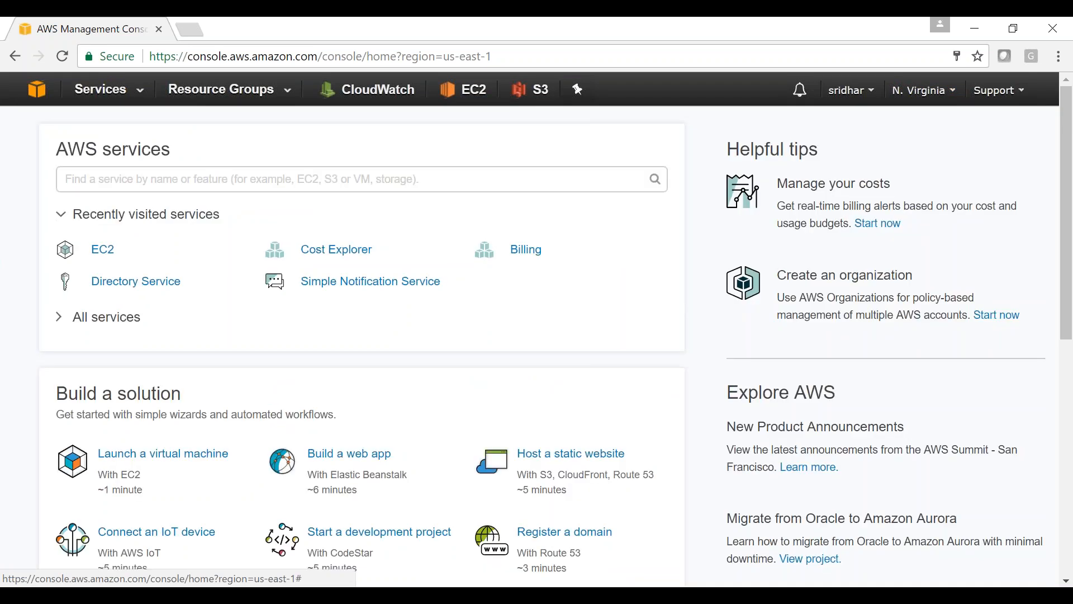
Open the EC2 service's instances list and start launching a new instance
{"action": "left_click", "coordinate": [141, 92]}
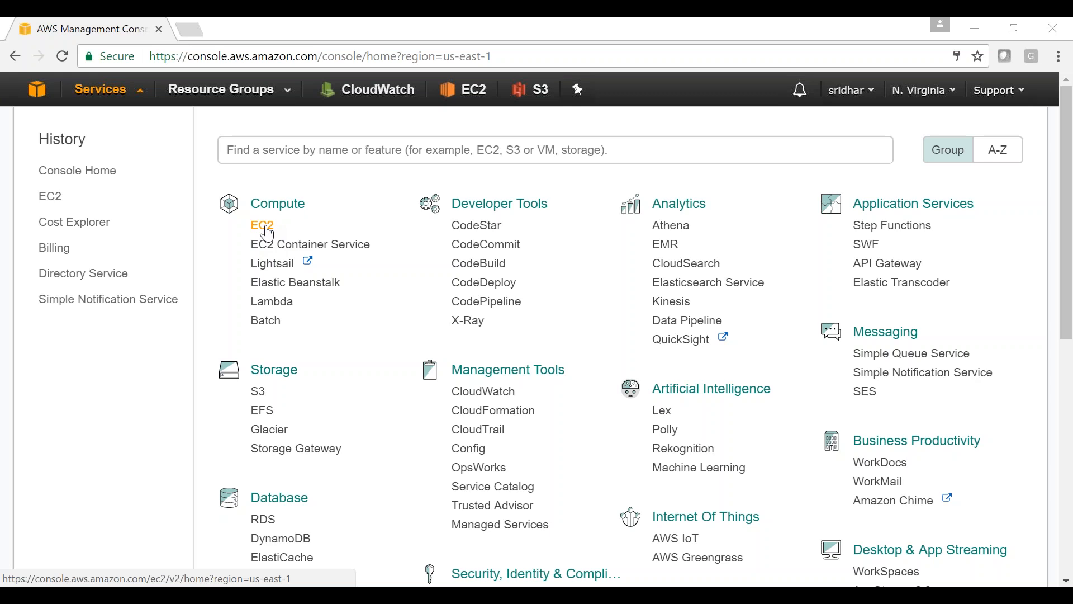
{"action": "left_click", "coordinate": [267, 231]}
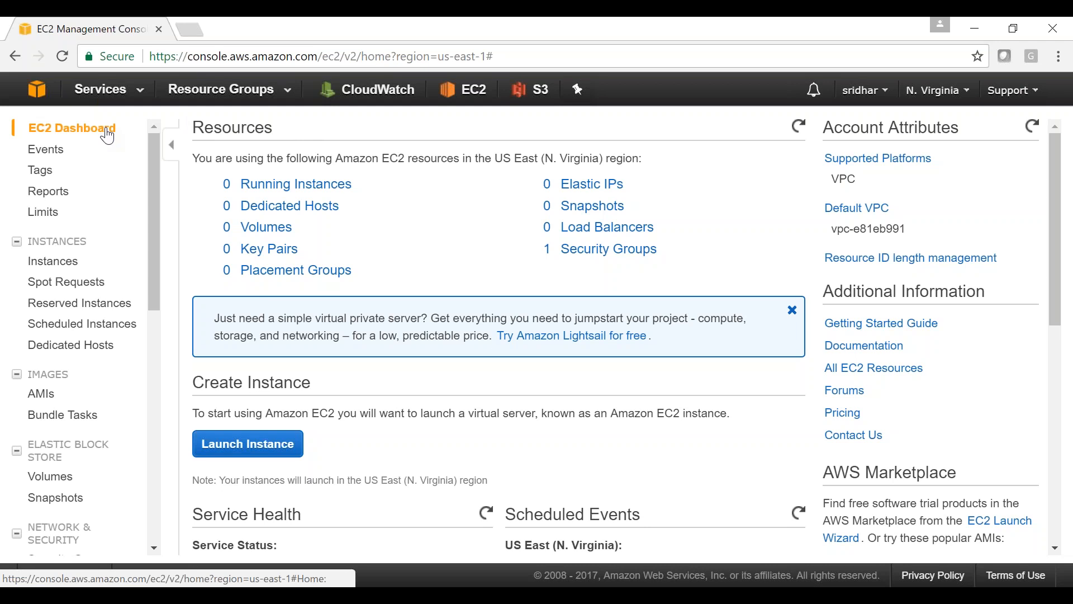
{"action": "left_click", "coordinate": [62, 269]}
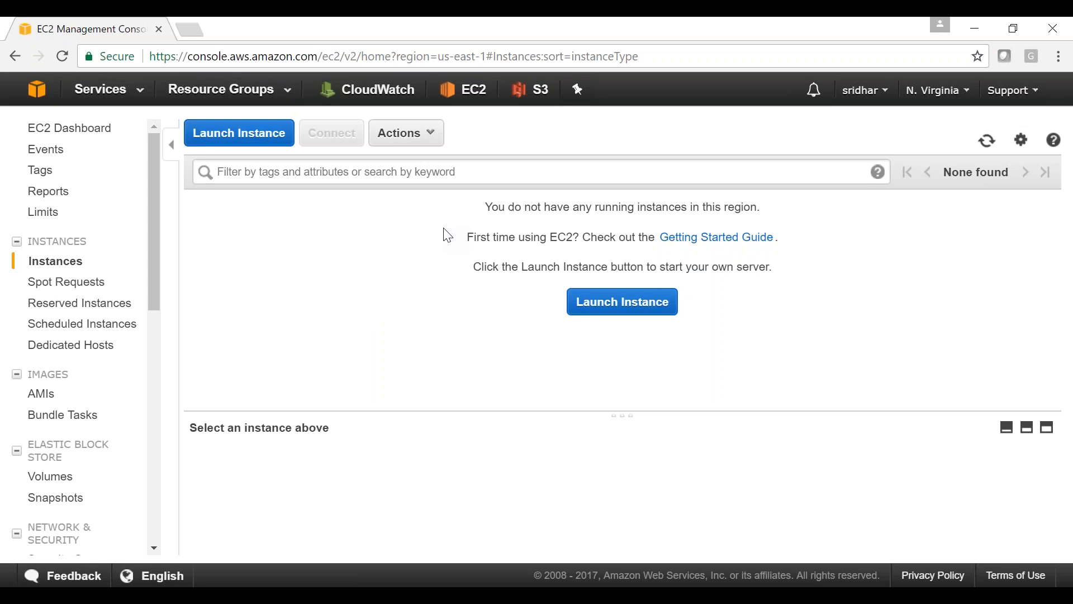
{"action": "left_click", "coordinate": [266, 142]}
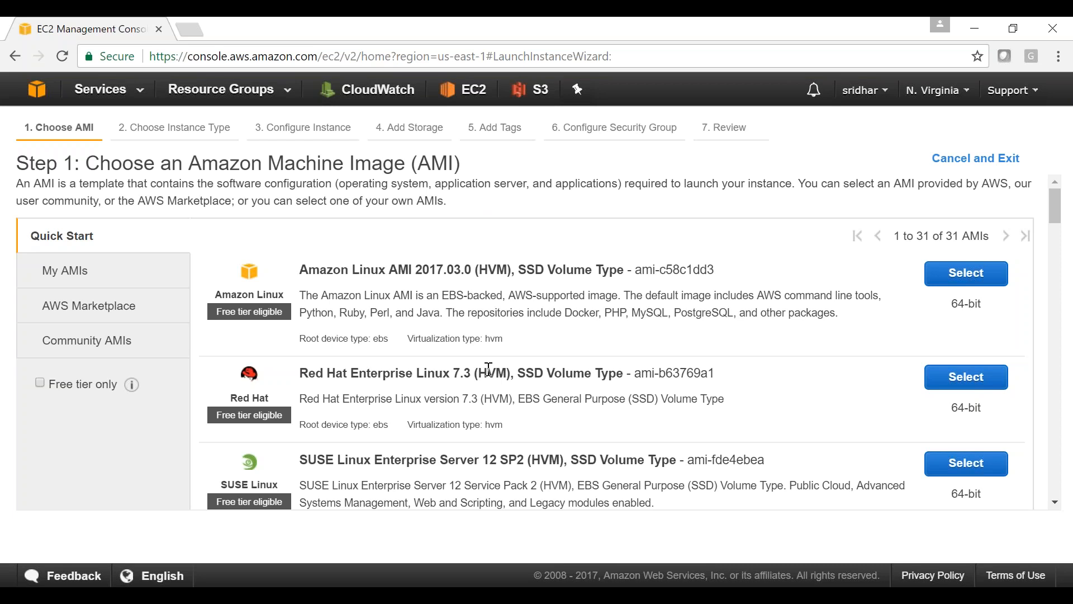
Limit the machine images to free tier only and select Amazon Linux AMI 2017.03.0 (HVM), SSD Volume Type
{"action": "triple_click", "coordinate": [358, 374]}
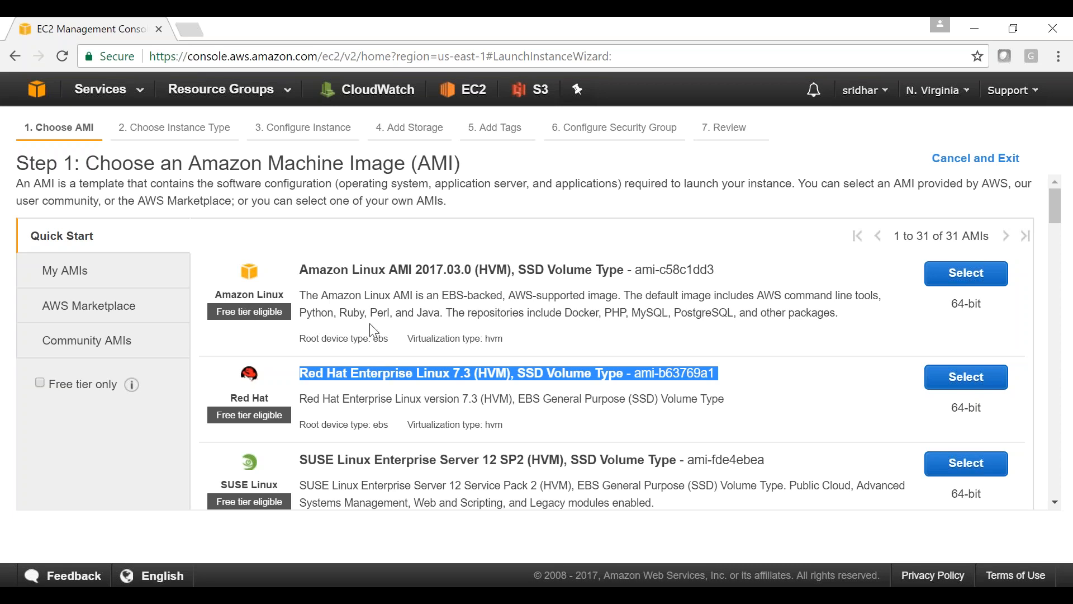
{"action": "left_click", "coordinate": [39, 384]}
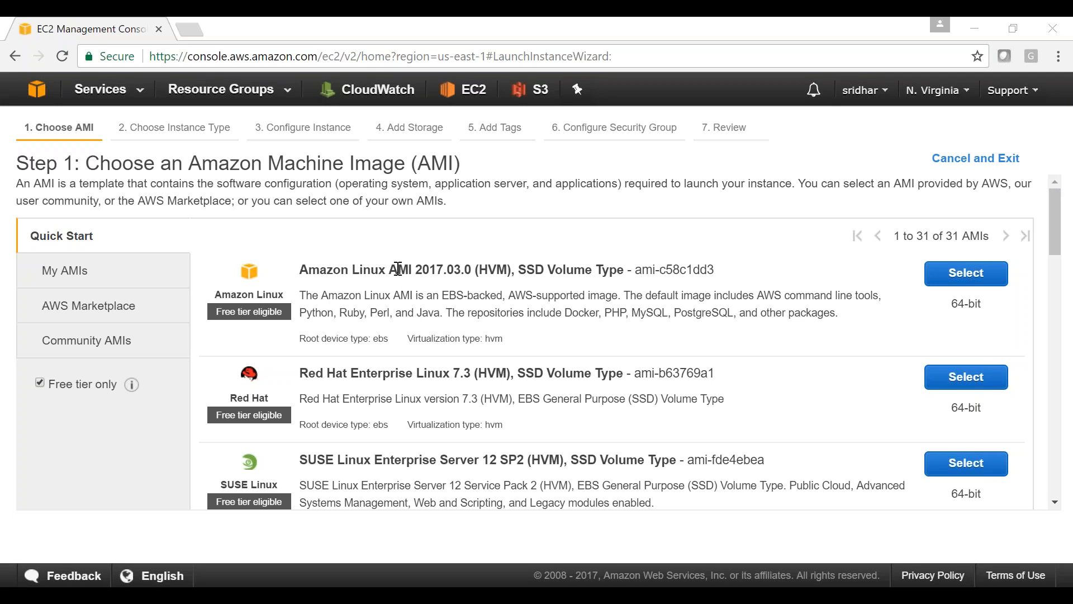
{"action": "left_click_drag", "start_coordinate": [301, 269], "coordinate": [411, 263]}
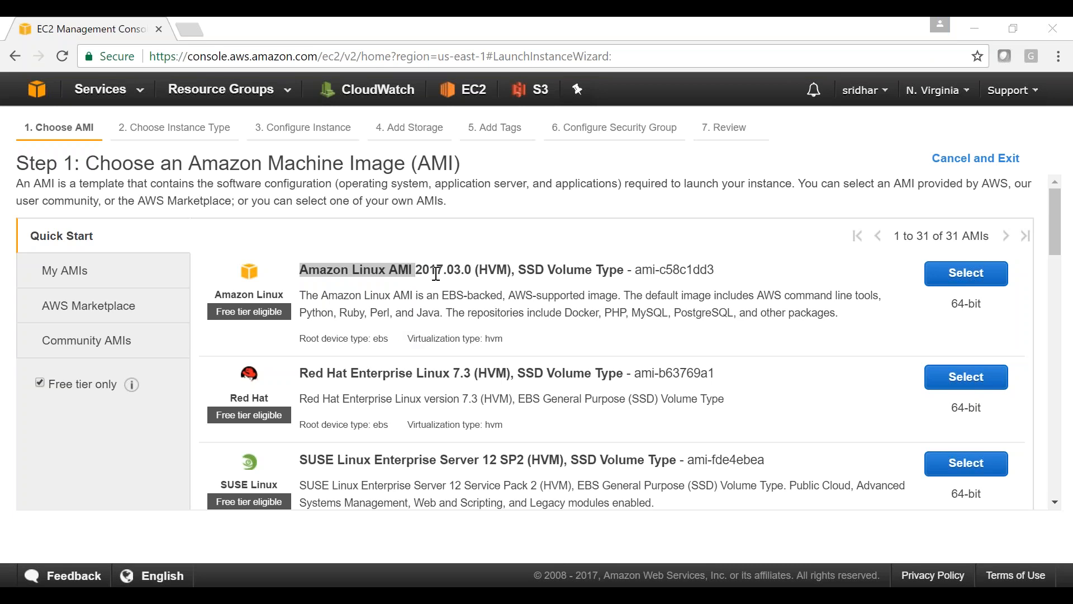
{"action": "left_click", "coordinate": [982, 275]}
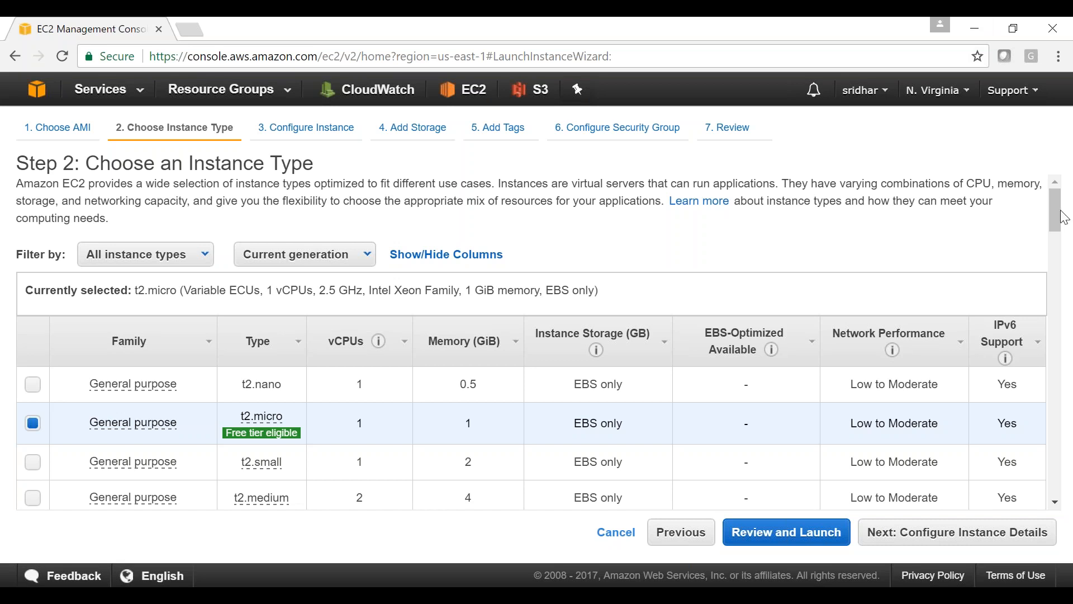
{"action": "mouse_move", "coordinate": [1064, 217]}
{"action": "left_mouse_down"}
{"action": "mouse_move", "coordinate": [1064, 249]}
{"action": "mouse_move", "coordinate": [1067, 232]}
{"action": "left_mouse_up"}
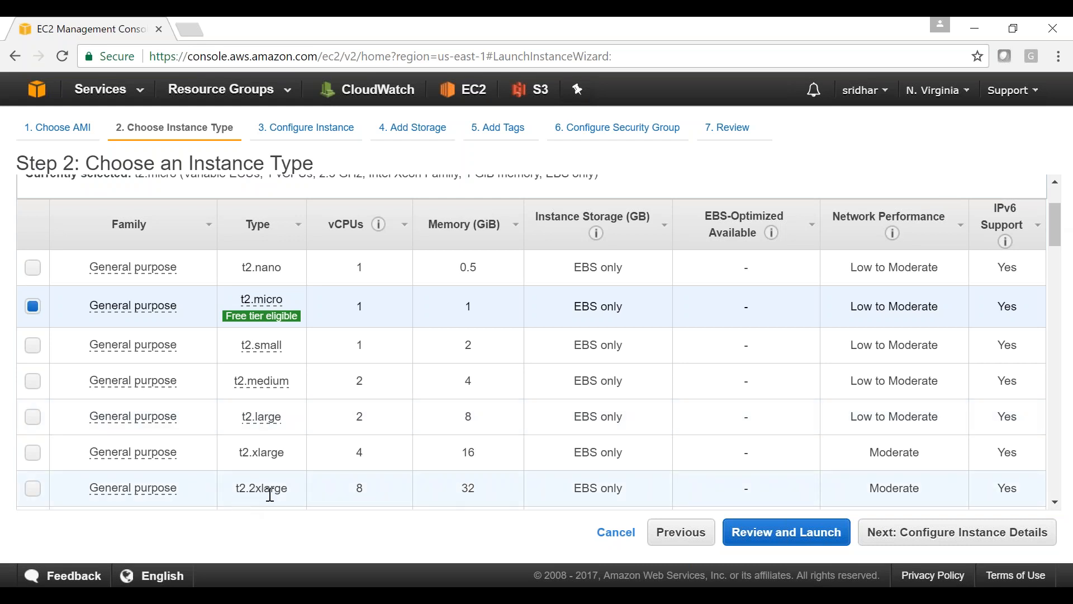
{"action": "left_click", "coordinate": [248, 486]}
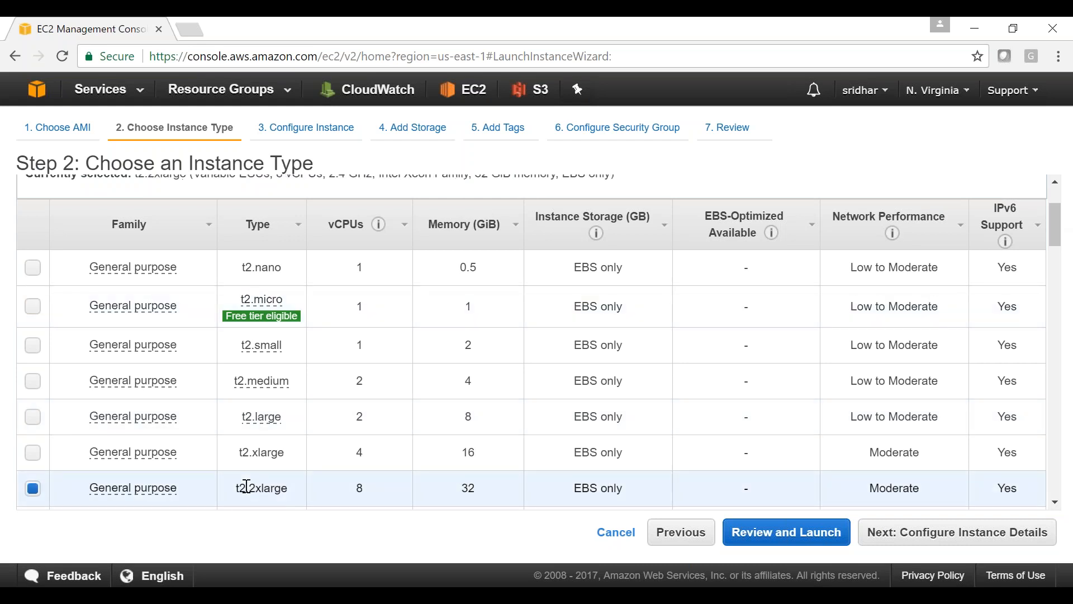
{"action": "double_click", "coordinate": [358, 487]}
{"action": "double_click", "coordinate": [469, 487]}
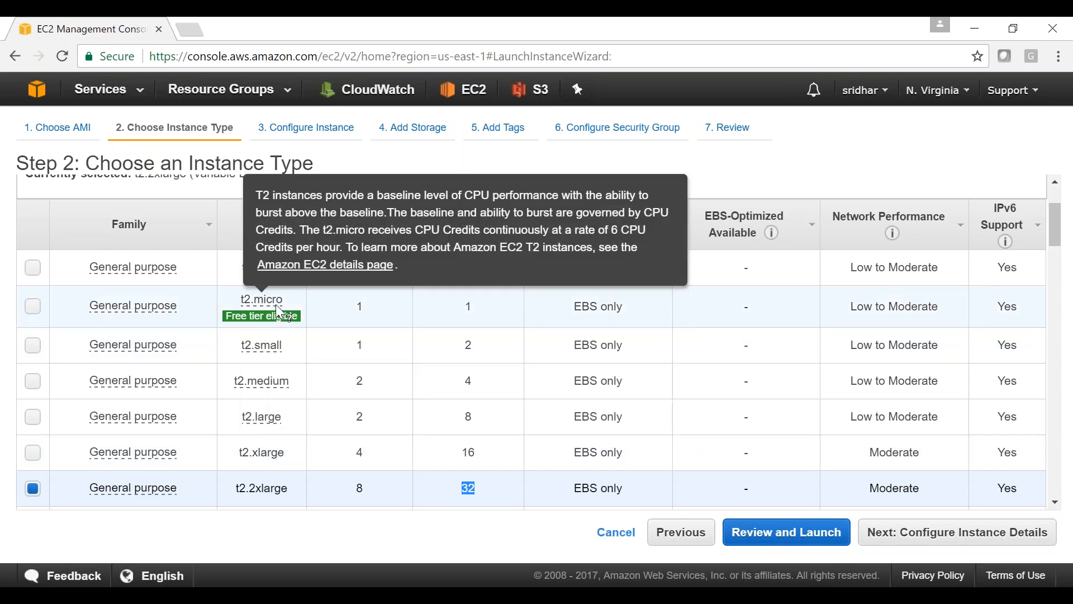
Choose the t2.micro instance type and accept the default instance details with 1 instance, continuing to the storage settings
{"action": "left_click", "coordinate": [33, 307]}
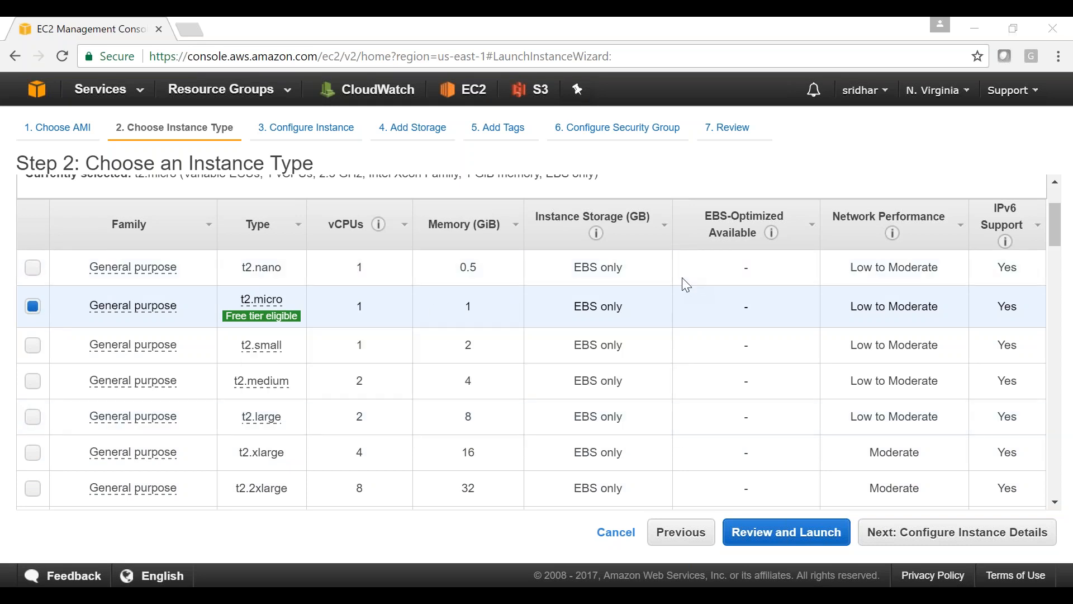
{"action": "left_click", "coordinate": [937, 545]}
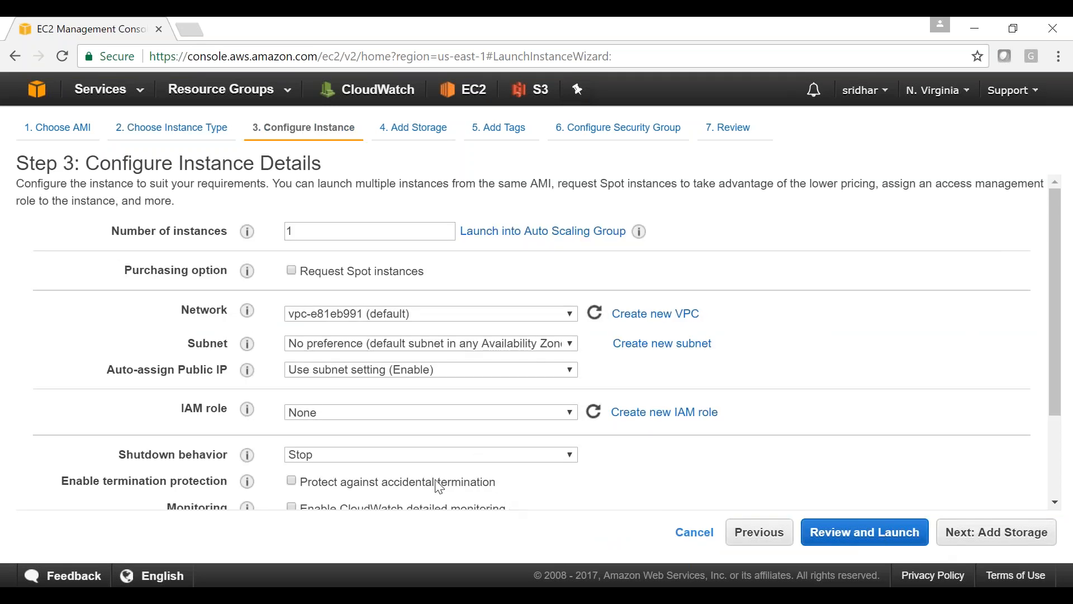
{"action": "mouse_move", "coordinate": [247, 482]}
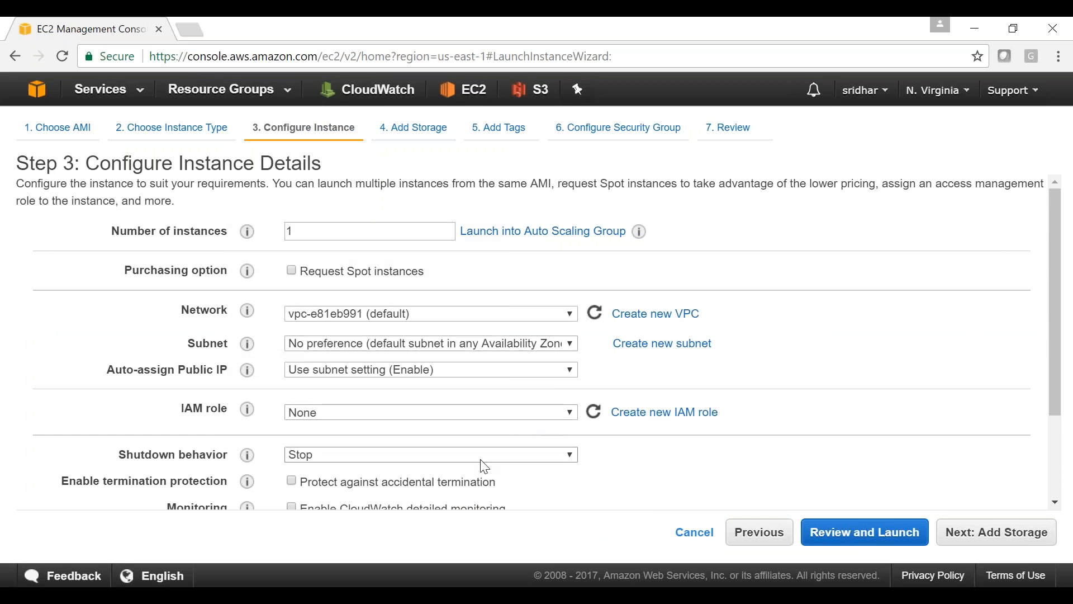
{"action": "double_click", "coordinate": [292, 233]}
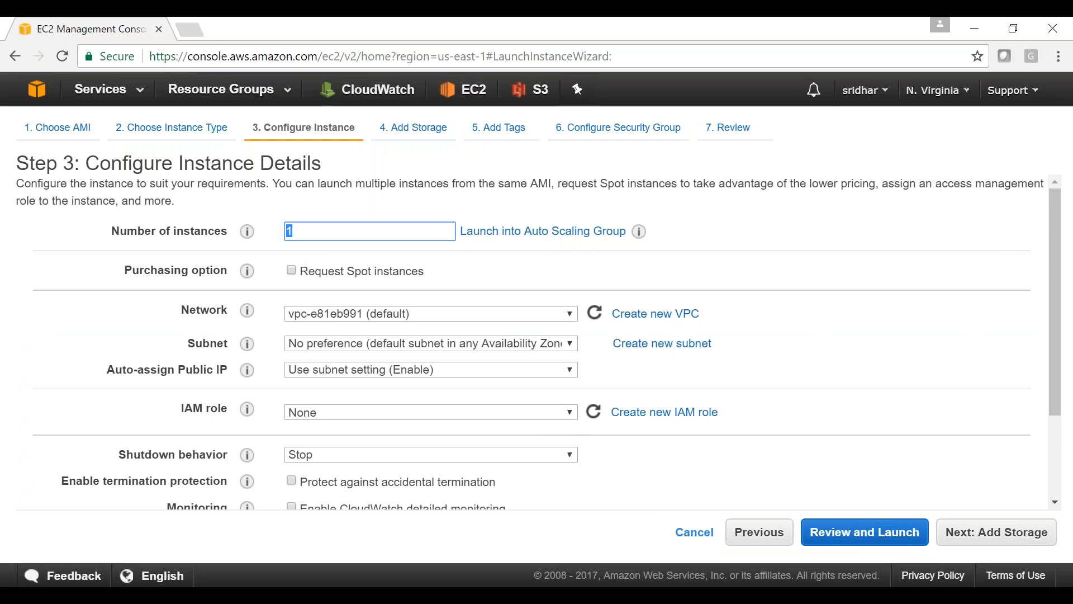
{"action": "left_click", "coordinate": [975, 538]}
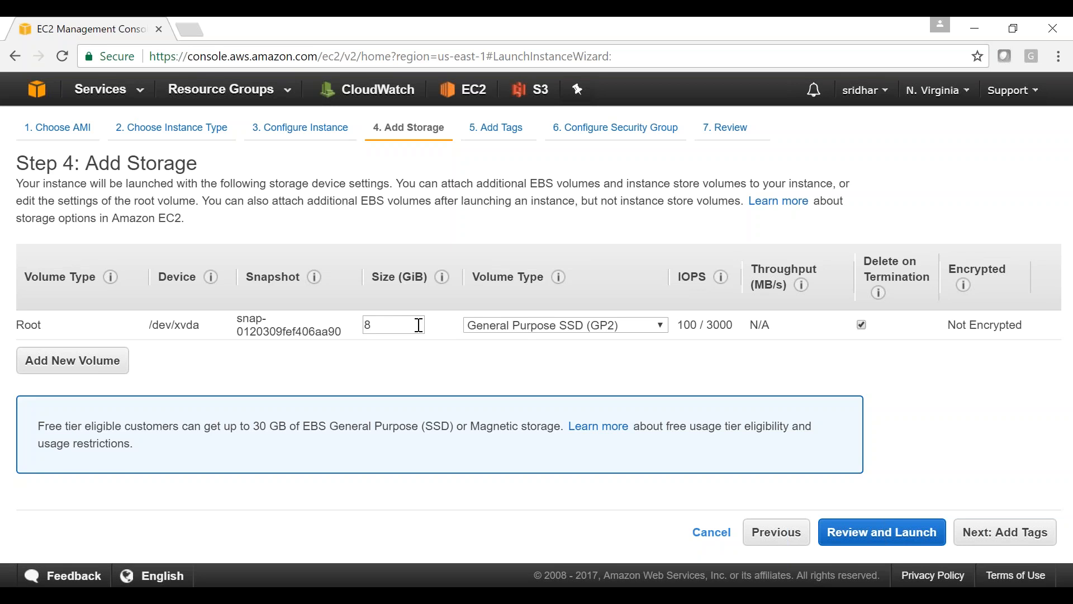
Keep General Purpose SSD (GP2) as the root volume's type and continue to the tags
{"action": "left_click", "coordinate": [596, 335]}
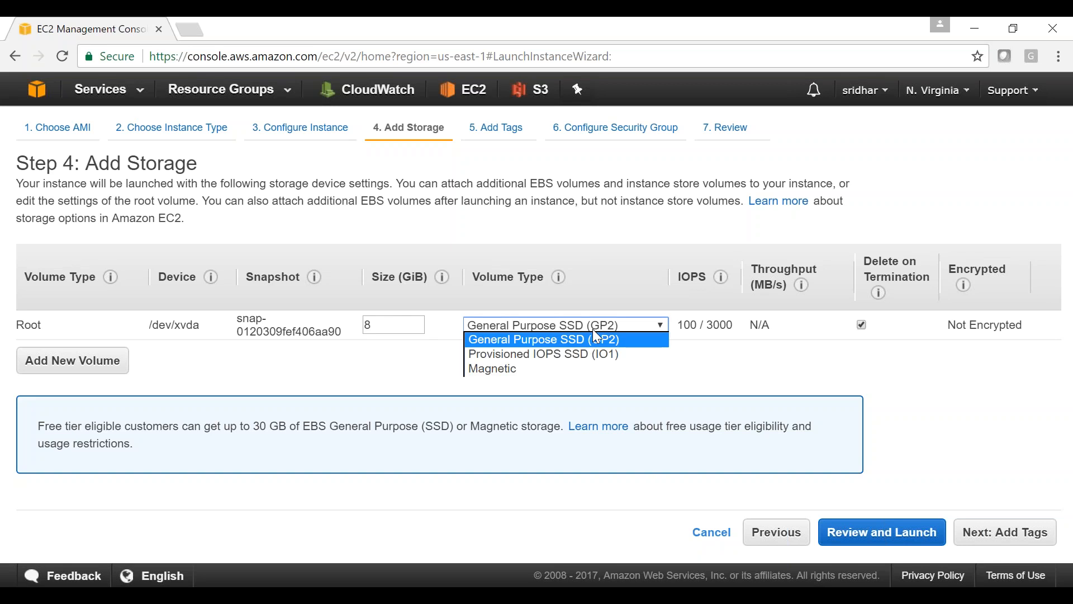
{"action": "left_click", "coordinate": [595, 338]}
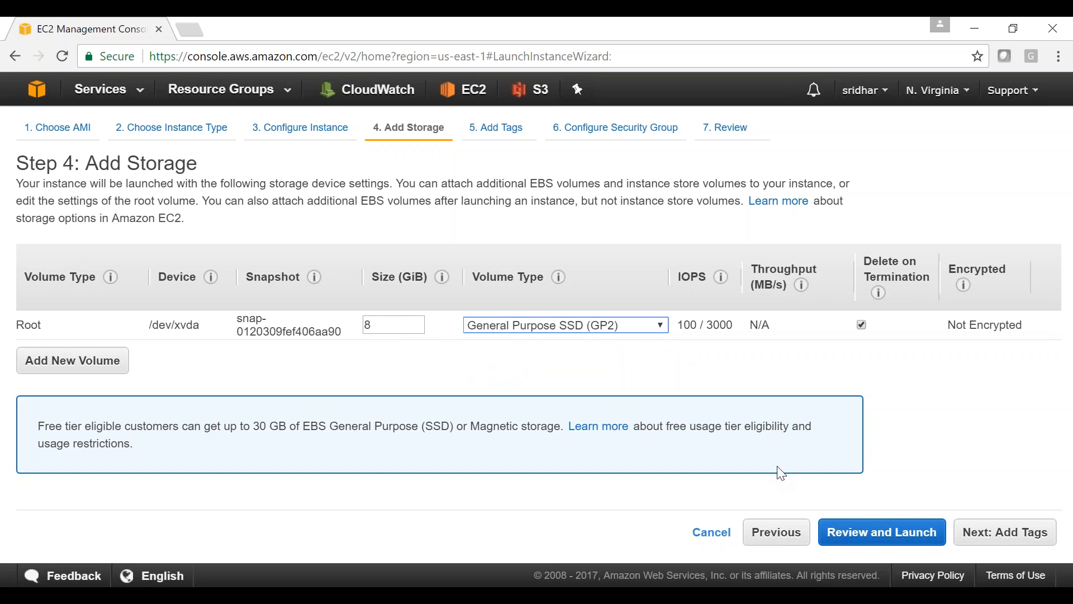
{"action": "left_click", "coordinate": [1005, 532]}
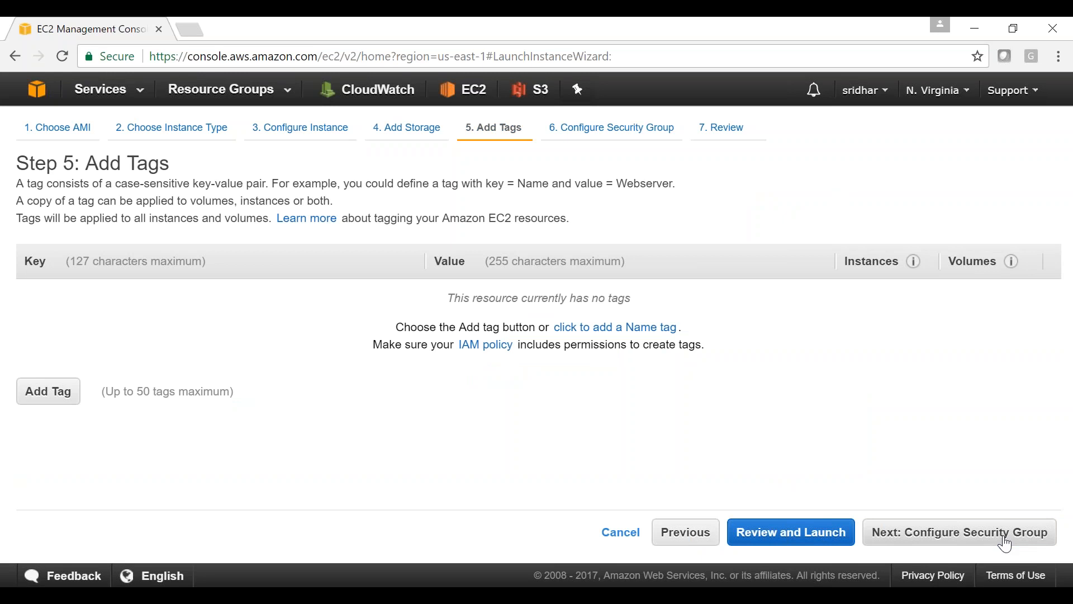
Add a tag with the key Name and the value Test-Instance
{"action": "left_click", "coordinate": [50, 392]}
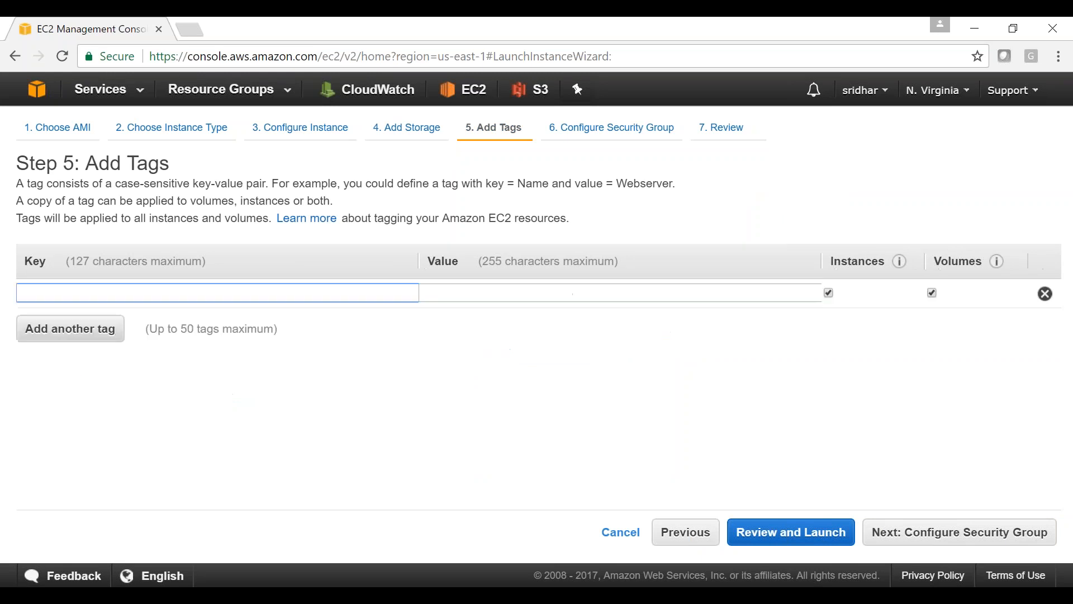
{"action": "type", "text": "Name"}
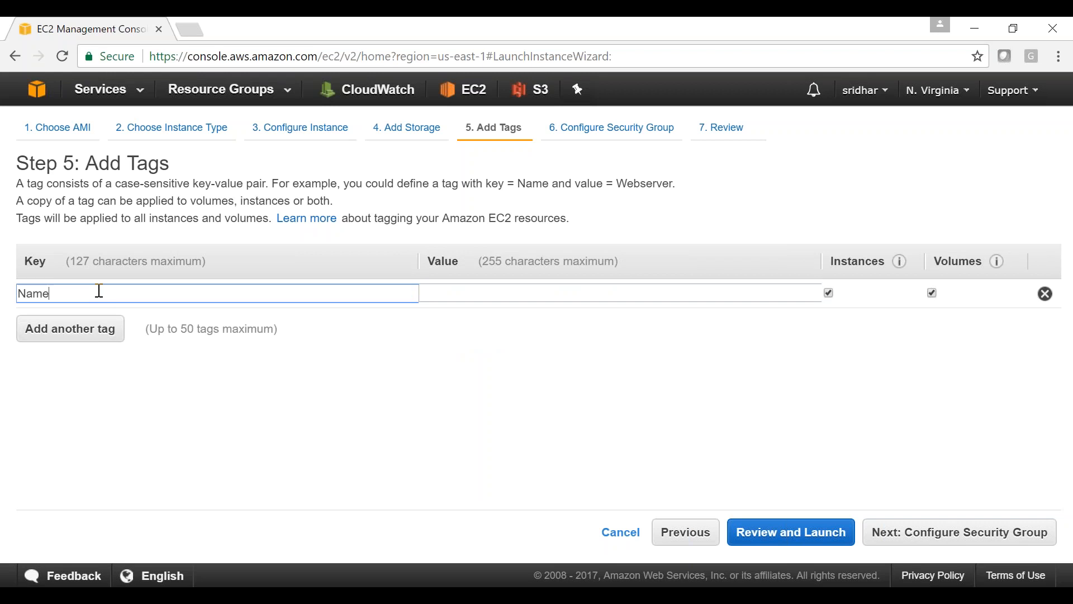
{"action": "key", "text": "Tab"}
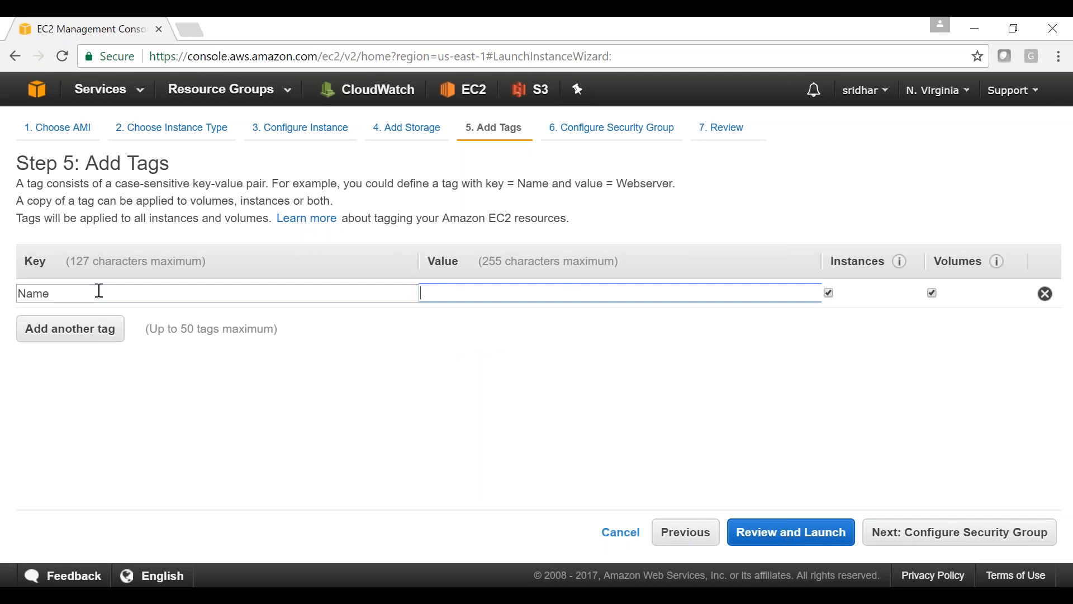
{"action": "type", "text": "Tes"}
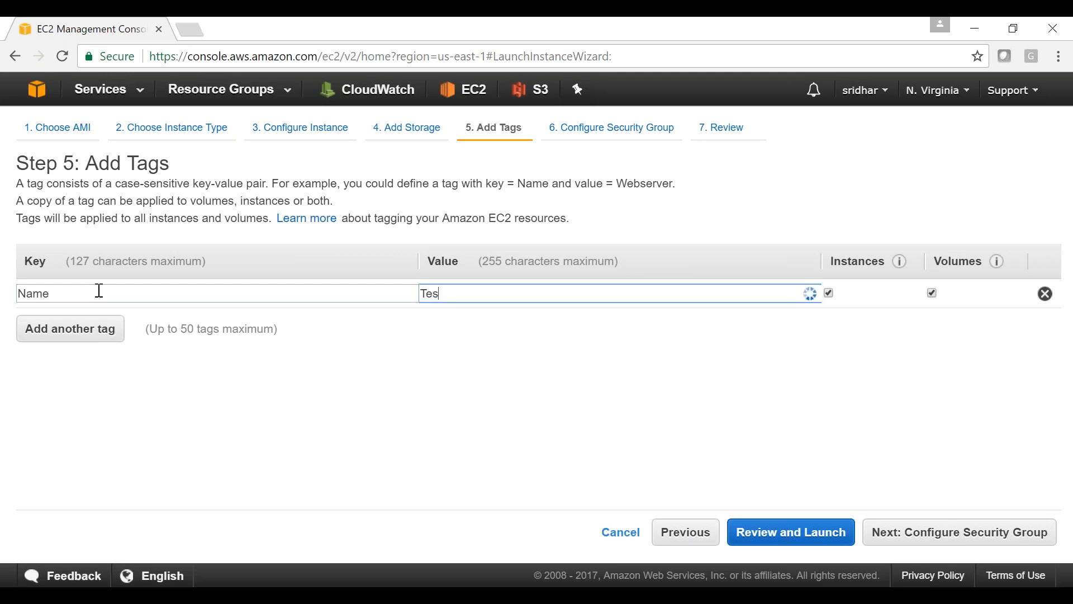
{"action": "type", "text": "t-Instance"}
Add a second tag with the key Environment and the value Test-Environment, and continue to the security group settings
{"action": "left_click", "coordinate": [57, 330]}
{"action": "type", "text": "Environment"}
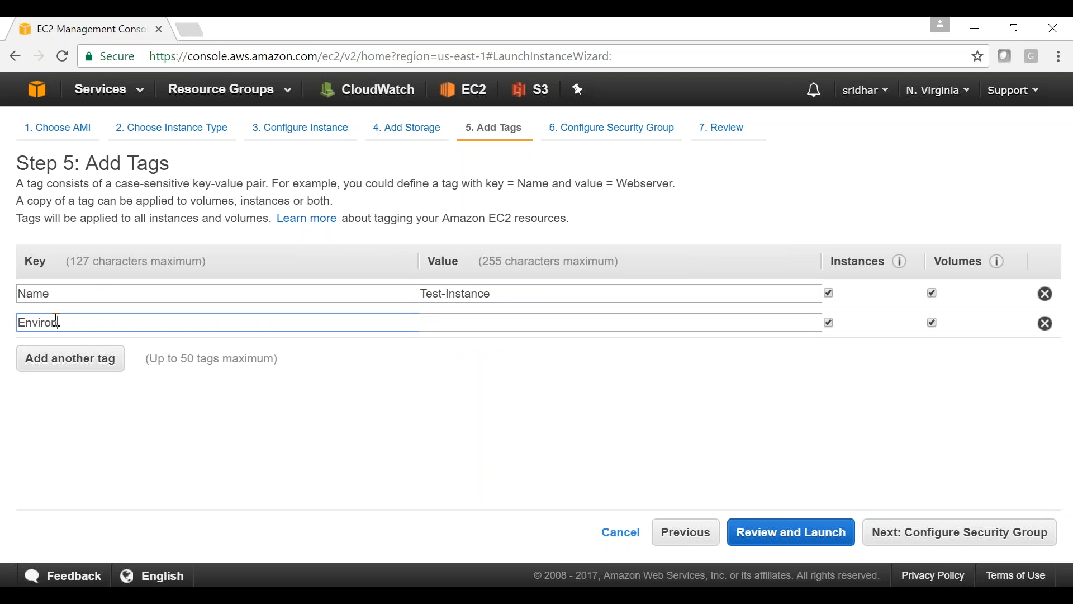
{"action": "key", "text": "Tab"}
{"action": "type", "text": "T"}
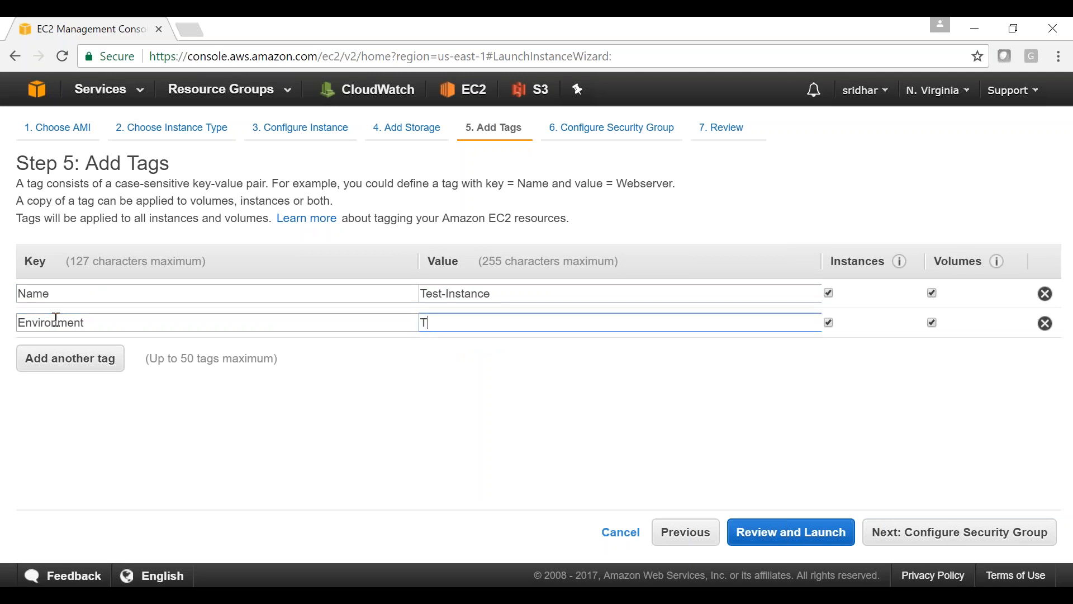
{"action": "type", "text": "est-Environment"}
{"action": "left_click", "coordinate": [937, 541]}
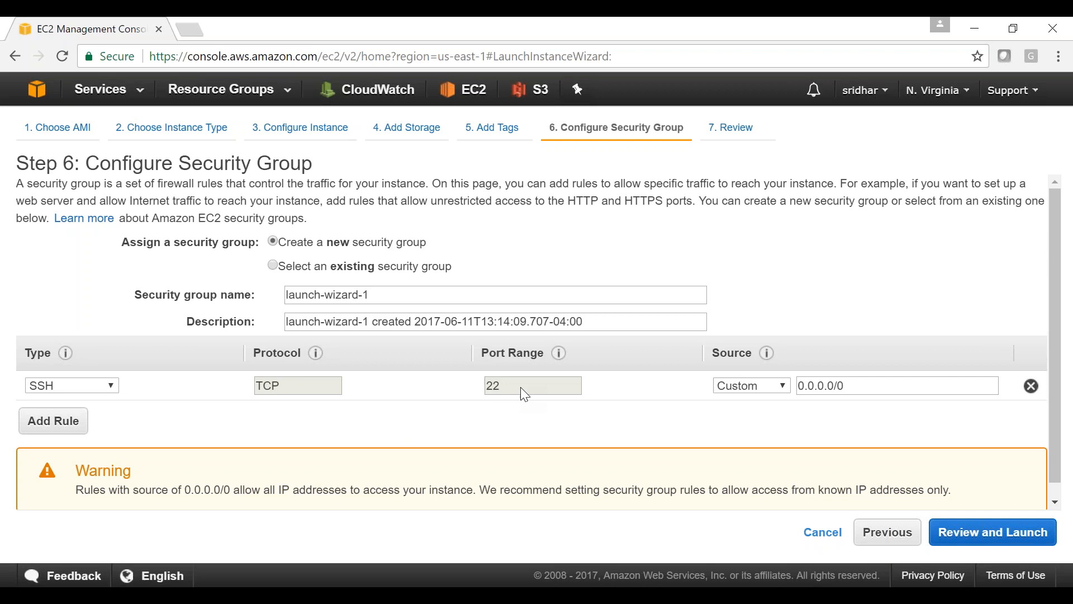
Keep the new security group's default SSH rule with source 0.0.0.0/0 and proceed through the review to the key pair choice
{"action": "double_click", "coordinate": [854, 390]}
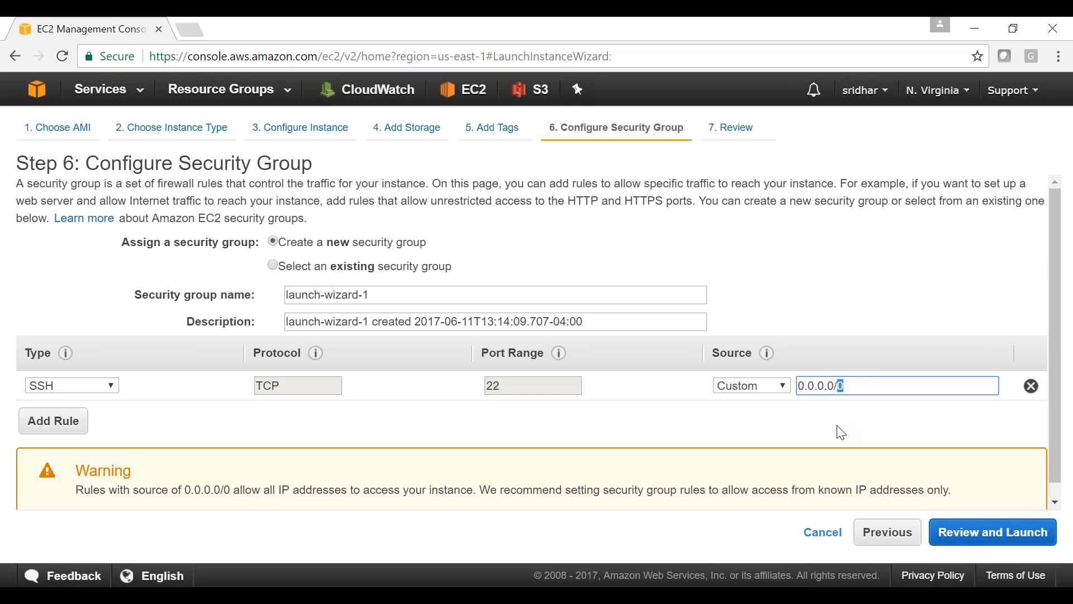
{"action": "left_click", "coordinate": [963, 539]}
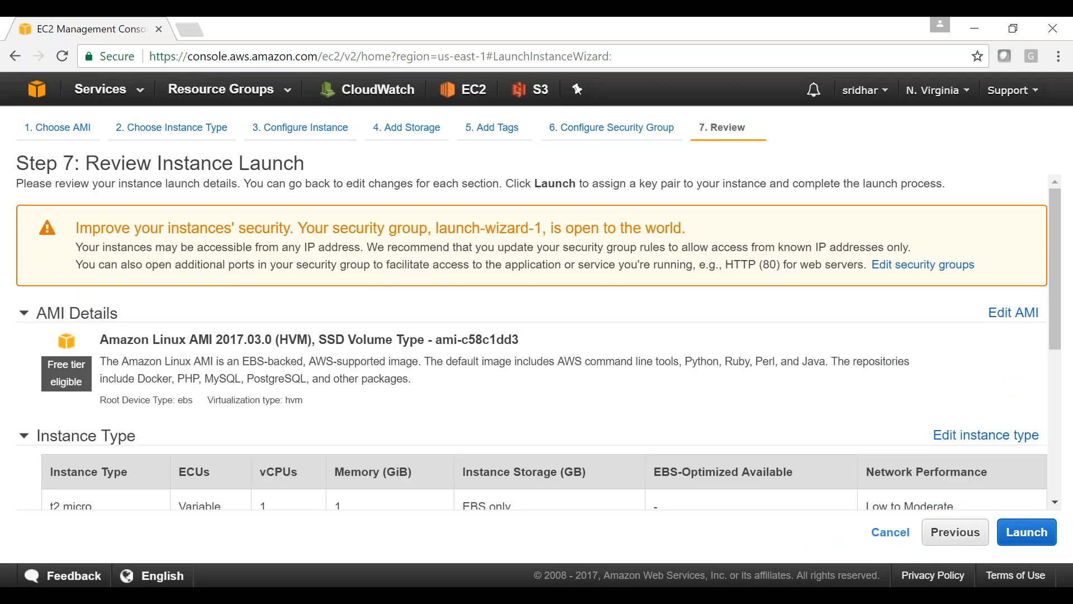
{"action": "left_click_drag", "start_coordinate": [1060, 331], "coordinate": [1071, 499]}
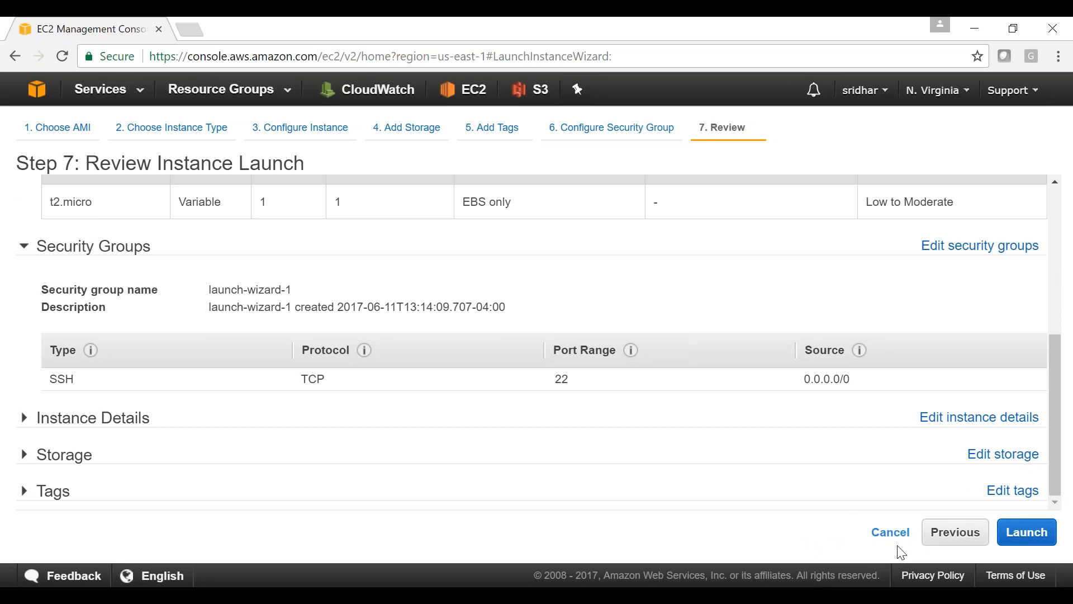
{"action": "left_click", "coordinate": [1039, 534]}
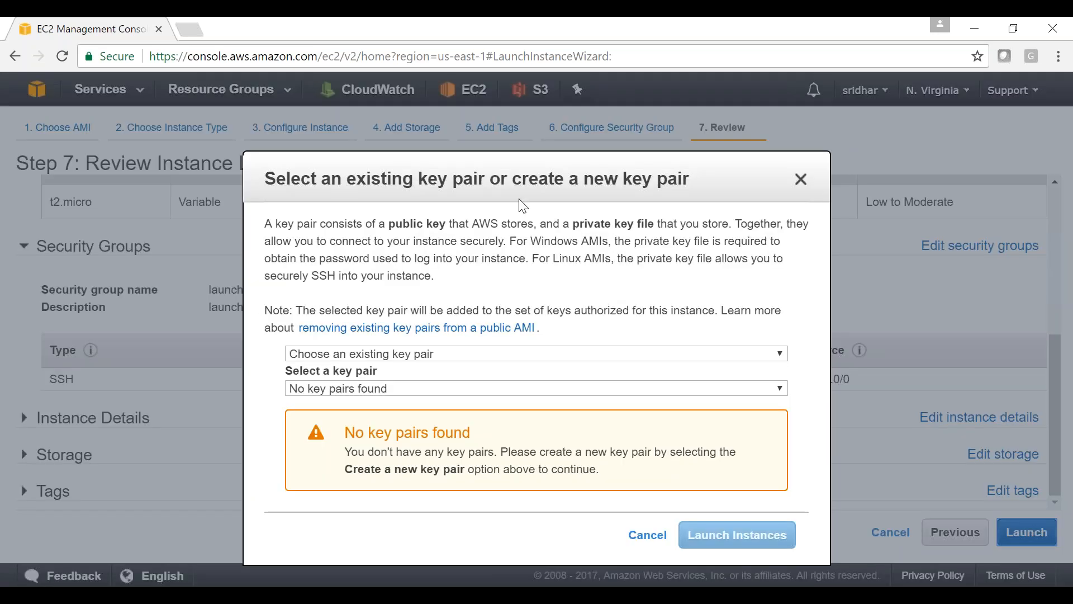
Create a new key pair named Ec2-PrivateKey and download its private key file
{"action": "left_click_drag", "start_coordinate": [506, 174], "coordinate": [394, 119]}
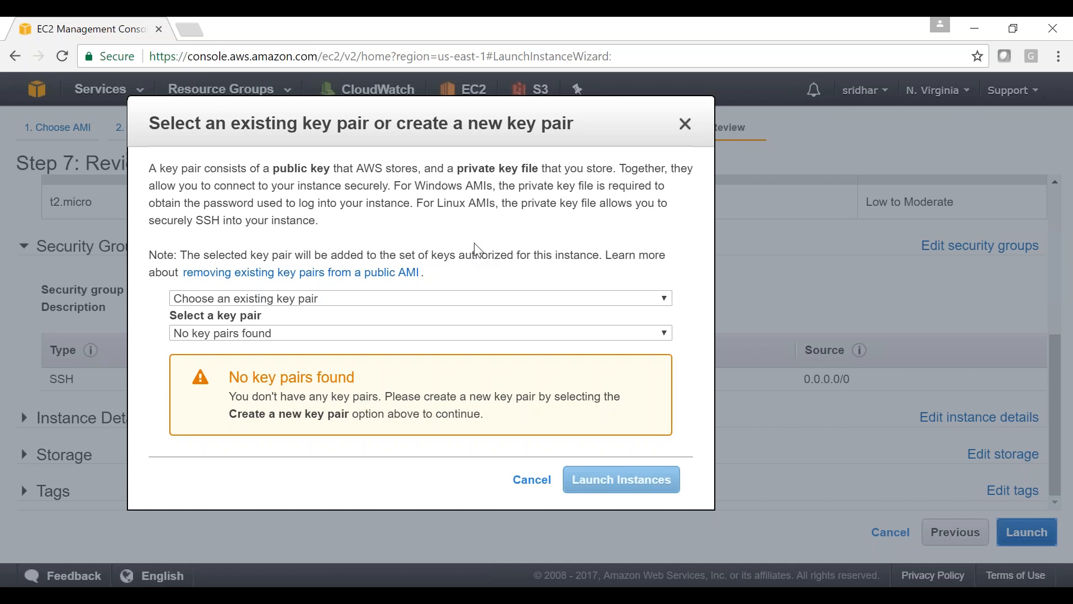
{"action": "left_click", "coordinate": [458, 299]}
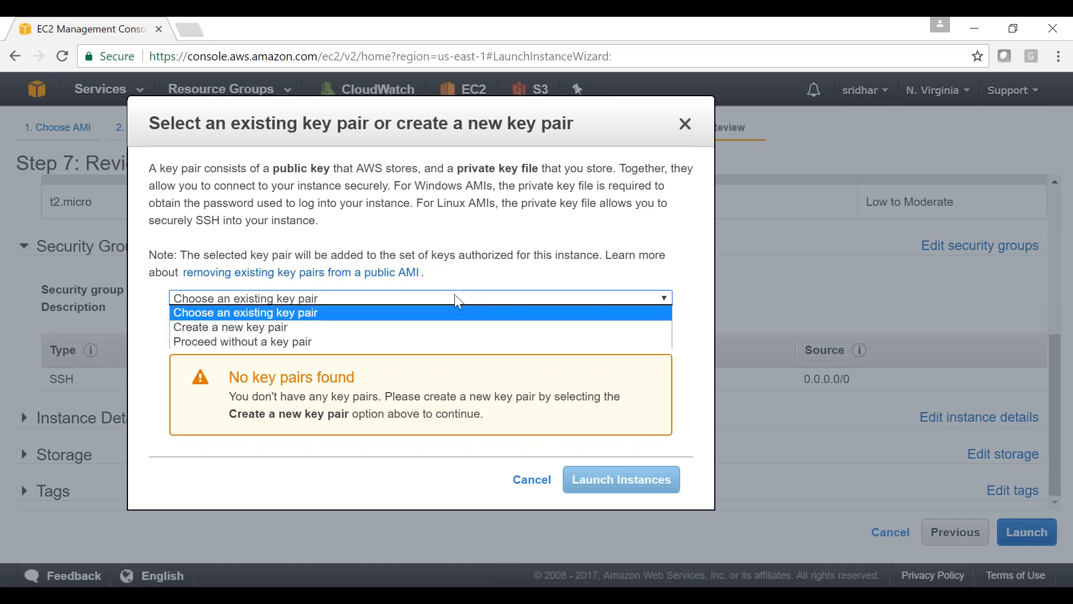
{"action": "left_click", "coordinate": [459, 299]}
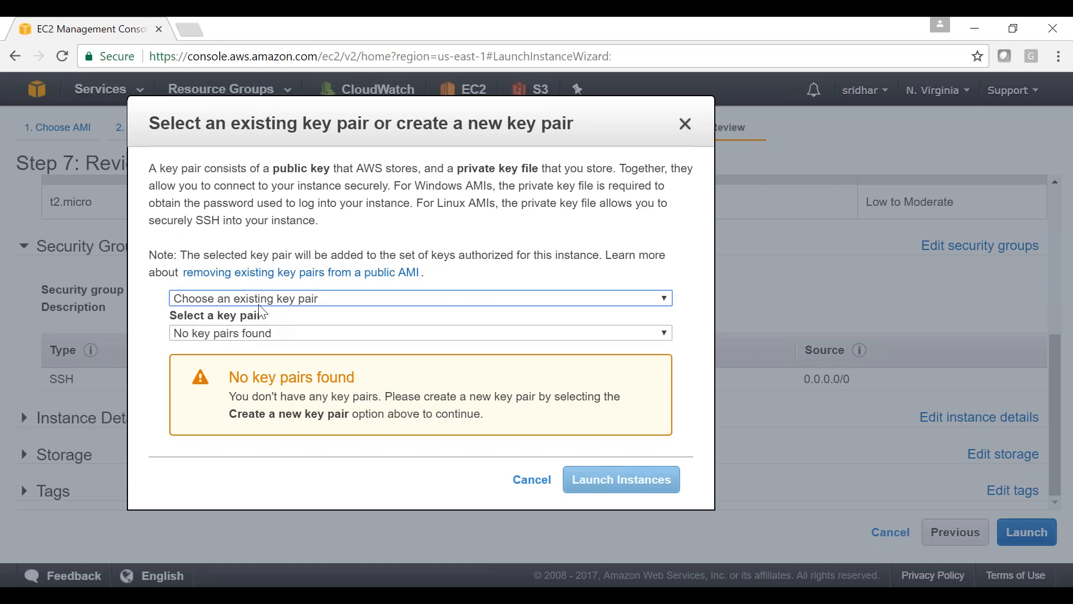
{"action": "left_click", "coordinate": [290, 299]}
{"action": "left_click", "coordinate": [278, 327]}
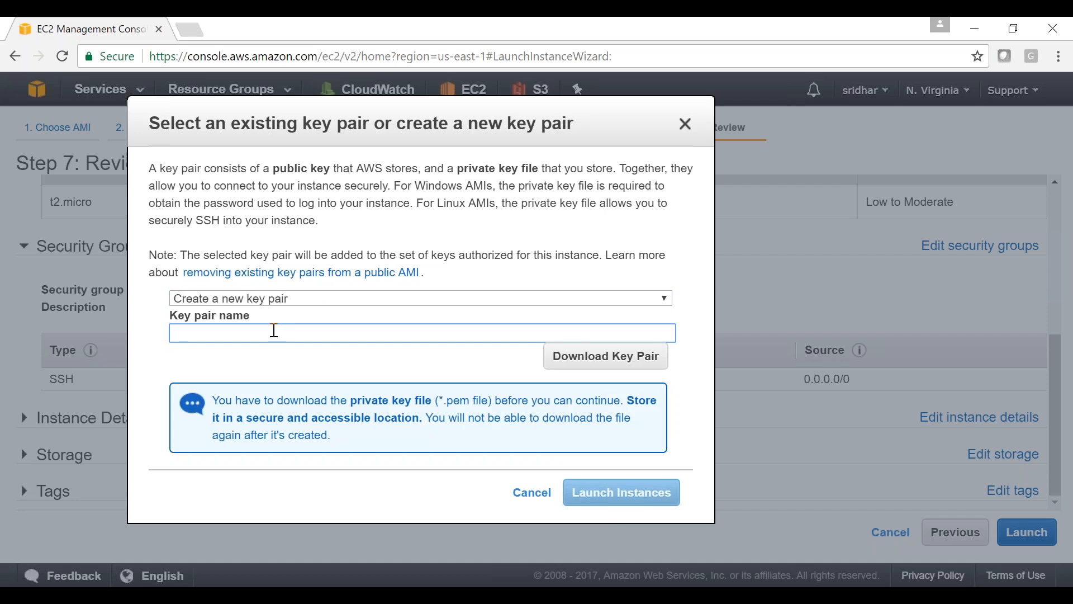
{"action": "type", "text": "Ec2-PrivateKey"}
{"action": "left_click", "coordinate": [586, 358]}
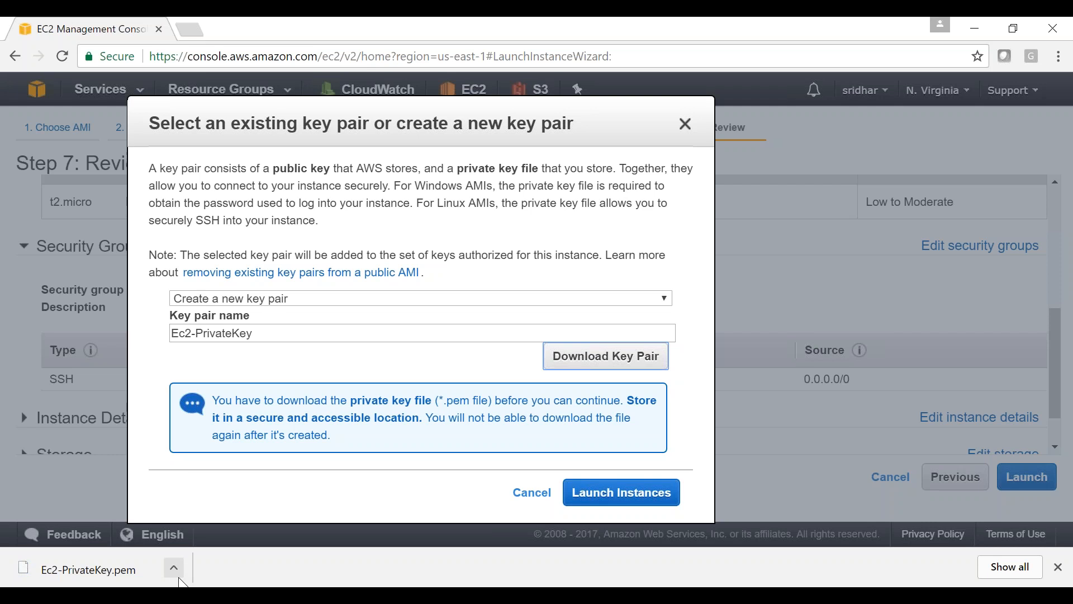
Launch the Amazon Linux instance and open its entry in the instances list
{"action": "left_click", "coordinate": [637, 499]}
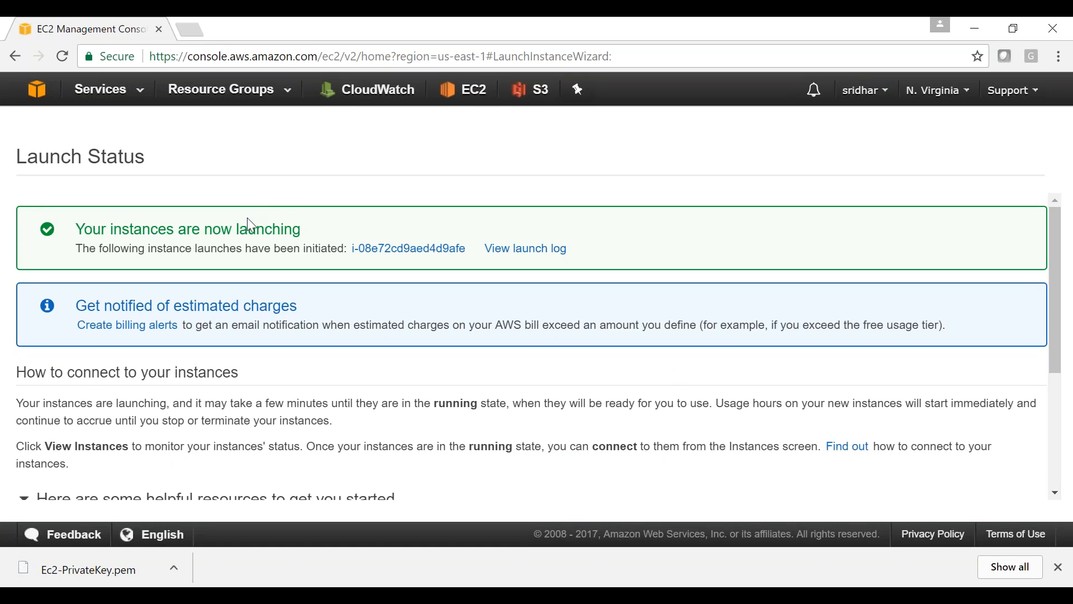
{"action": "left_click", "coordinate": [398, 252]}
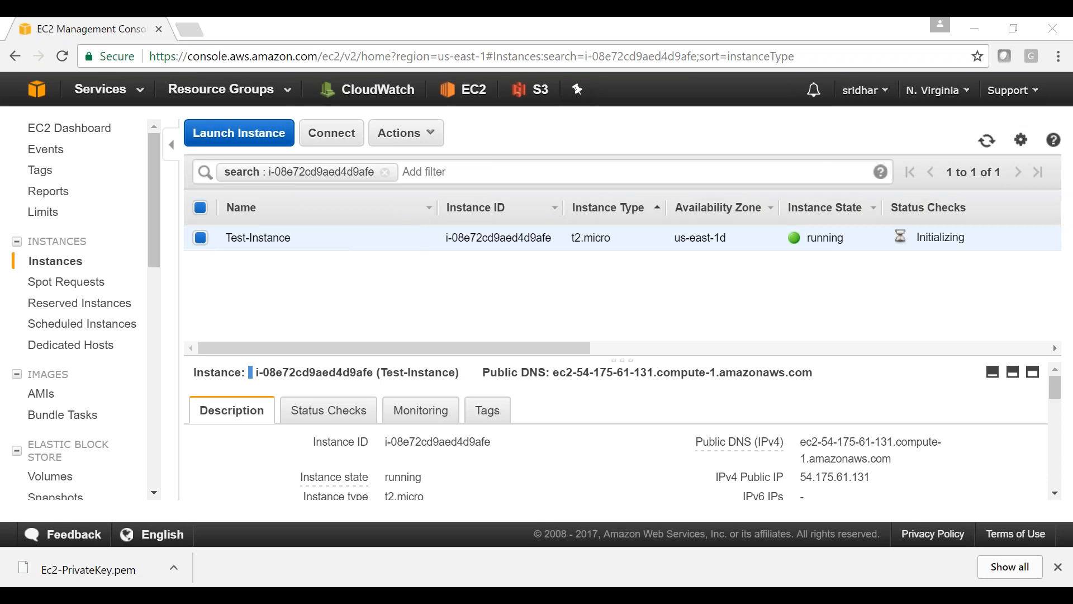
Start another instance launch, limit the images to free tier only and select Microsoft Windows Server 2012 R2 Base
{"action": "left_click", "coordinate": [264, 138]}
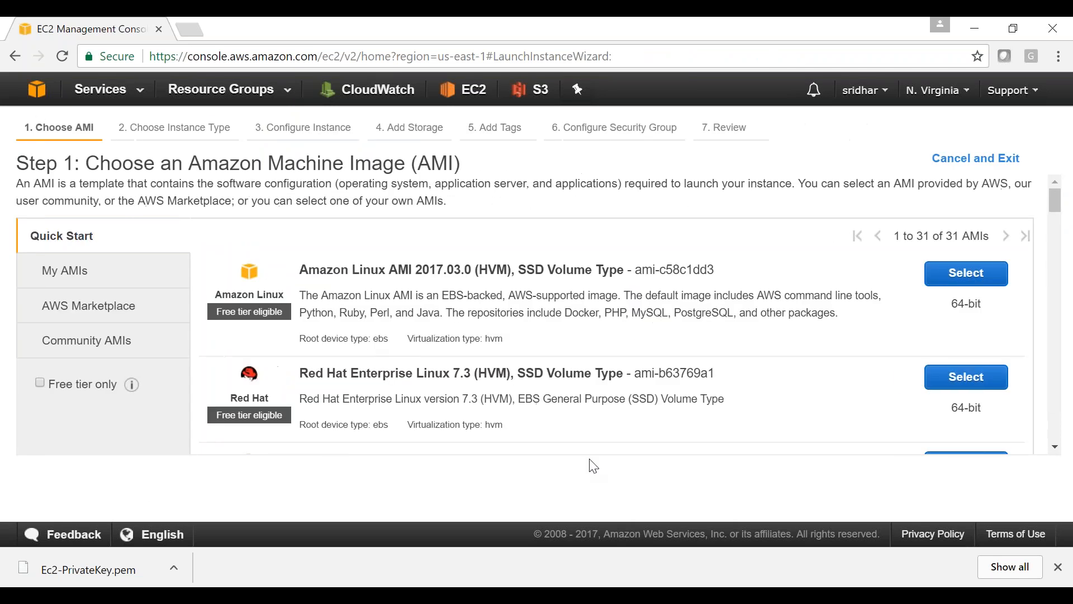
{"action": "left_click", "coordinate": [67, 382]}
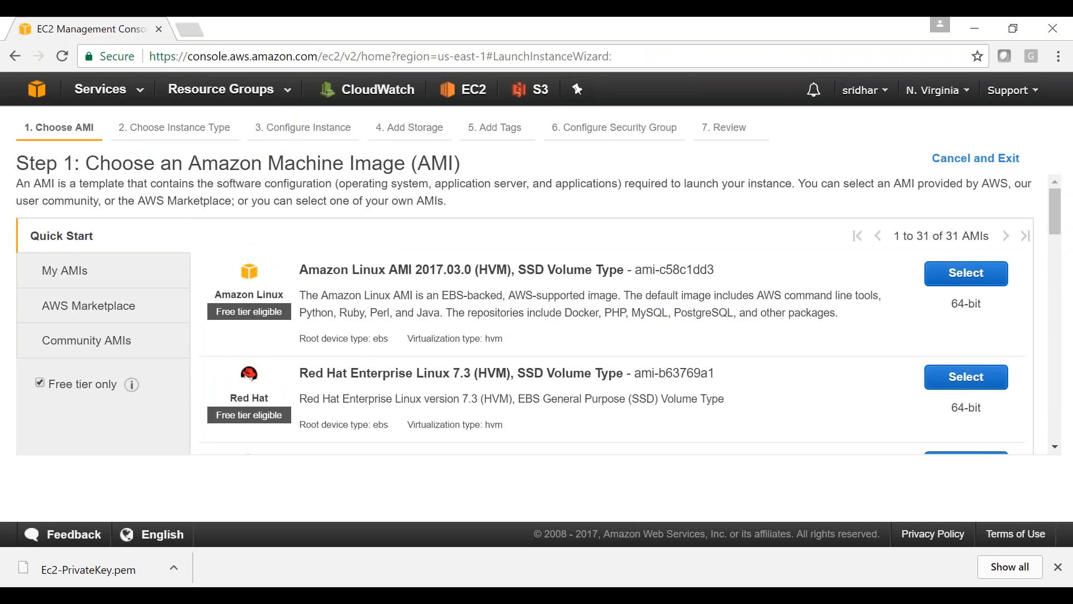
{"action": "left_click_drag", "start_coordinate": [1058, 214], "coordinate": [1066, 330]}
{"action": "left_click_drag", "start_coordinate": [416, 345], "coordinate": [526, 345]}
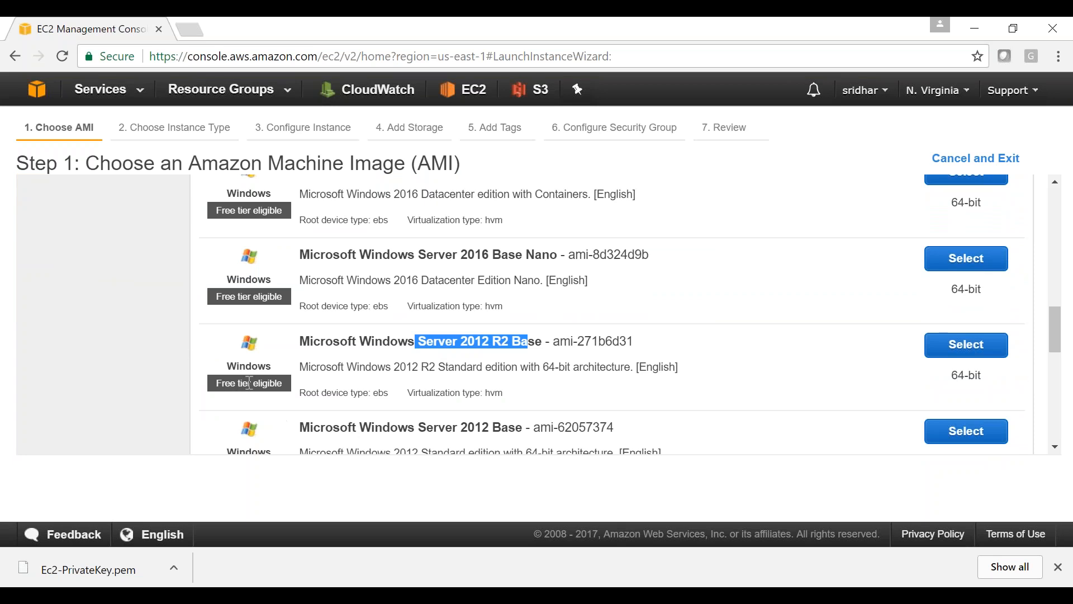
{"action": "left_click", "coordinate": [969, 352]}
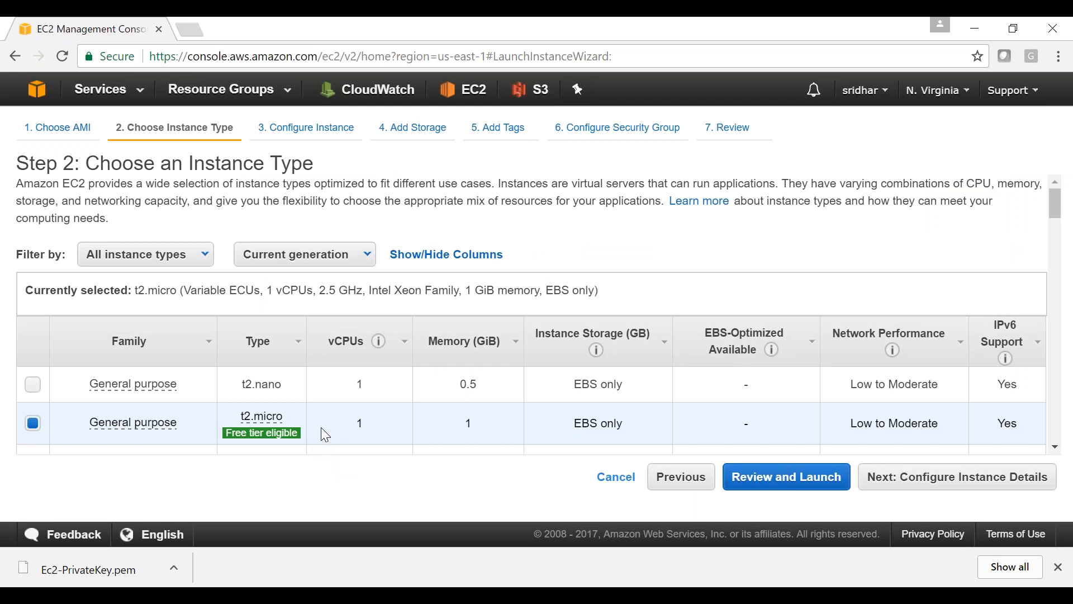
Accept the t2.micro type, the default instance details and the 30 GiB root volume, continuing to the tags
{"action": "left_click", "coordinate": [937, 490]}
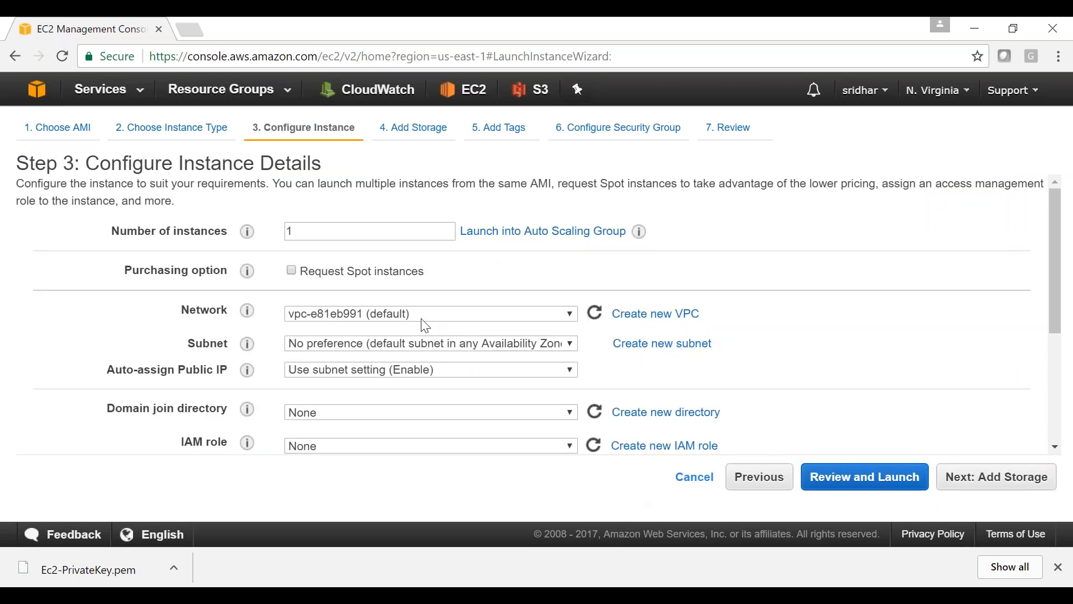
{"action": "left_click", "coordinate": [993, 479]}
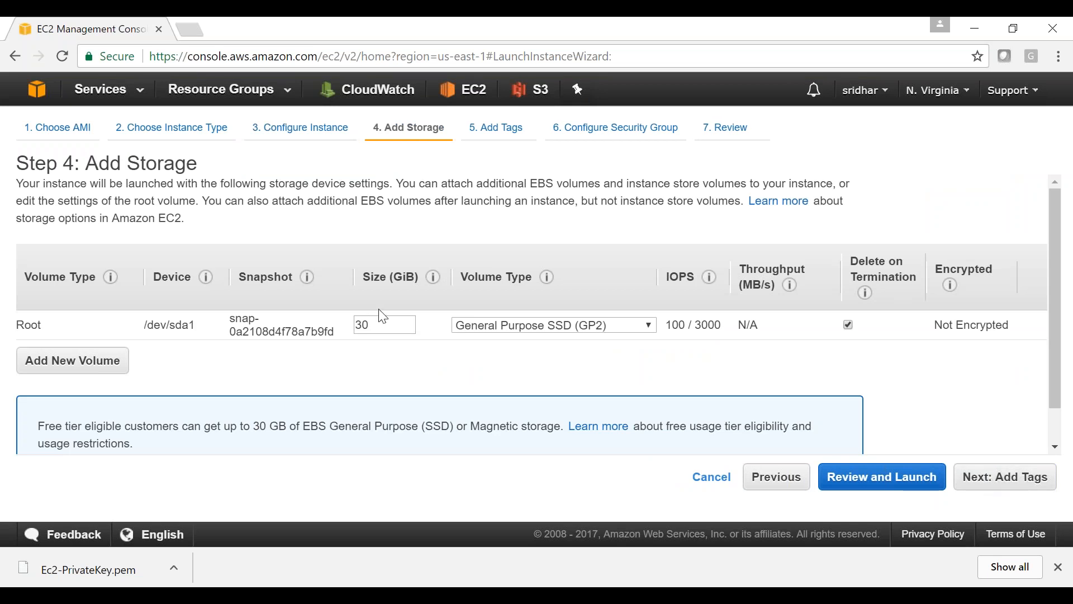
{"action": "double_click", "coordinate": [369, 322]}
{"action": "left_click", "coordinate": [1011, 490]}
Add a tag with the key Name and the value windows-test-instance
{"action": "left_click", "coordinate": [62, 394]}
{"action": "type", "text": "n"}
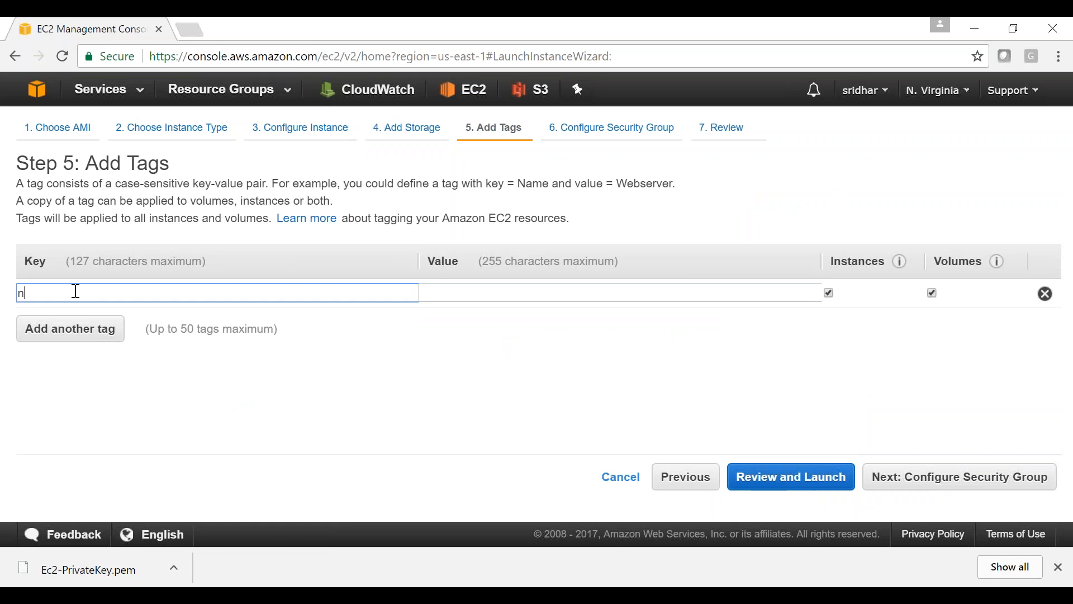
{"action": "key", "text": "BackSpace"}
{"action": "type", "text": "Name"}
{"action": "key", "text": "Tab"}
{"action": "type", "text": "windo"}
{"action": "key", "text": "BackSpace"}
{"action": "type", "text": "ows-test-instance"}
Add a second tag to the Windows instance with the key Environment and the value Test-Environment
{"action": "left_click", "coordinate": [65, 331]}
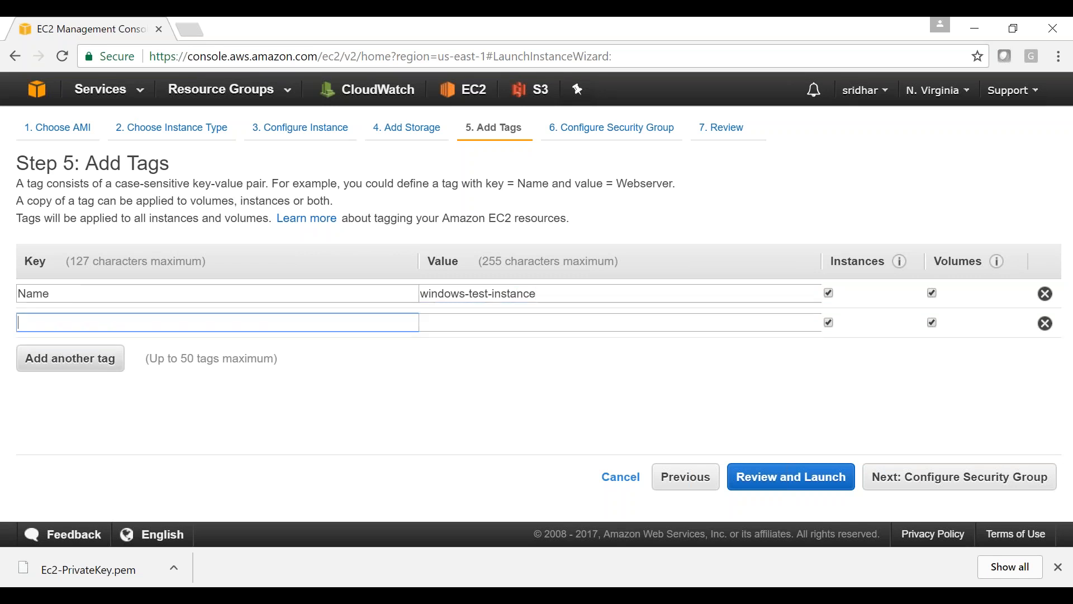
{"action": "type", "text": "env"}
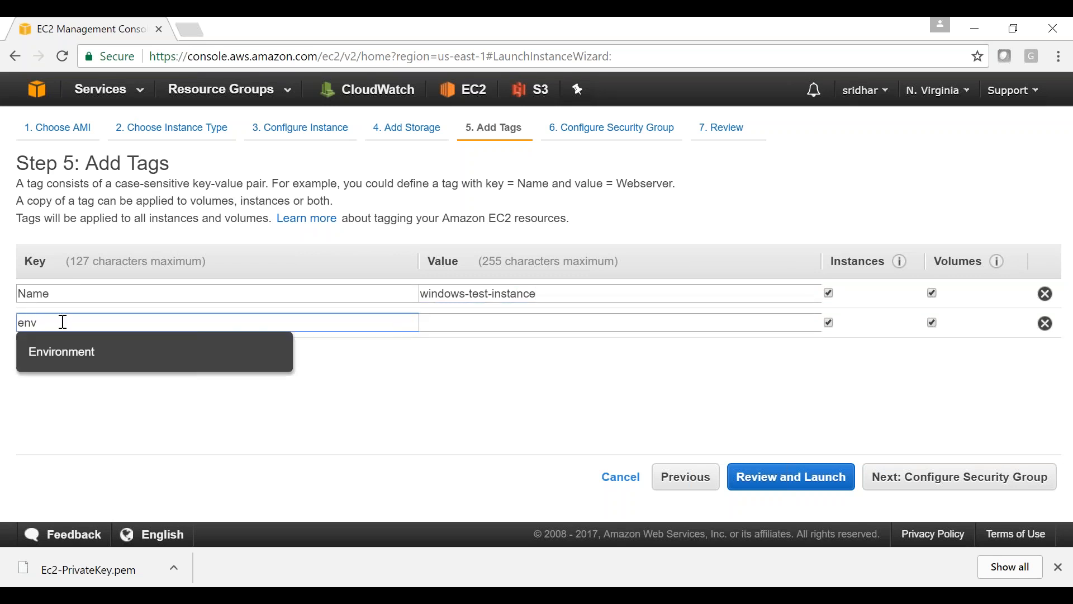
{"action": "left_click", "coordinate": [77, 363]}
{"action": "left_click", "coordinate": [456, 324]}
{"action": "type", "text": "windows-test-"}
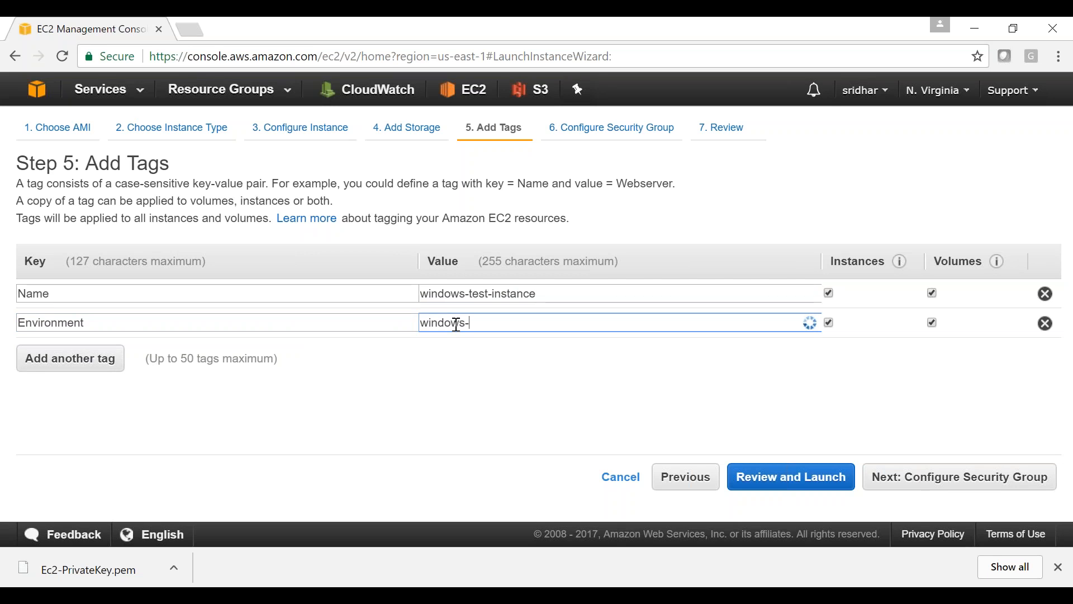
{"action": "key", "text": "BackSpace"}
{"action": "key", "text": "BackSpace"}
{"action": "key", "text": "BackSpace"}
{"action": "key", "text": "BackSpace"}
{"action": "key", "text": "BackSpace"}
{"action": "key", "text": "BackSpace"}
{"action": "key", "text": "BackSpace"}
{"action": "key", "text": "BackSpace"}
{"action": "key", "text": "BackSpace"}
{"action": "key", "text": "BackSpace"}
{"action": "key", "text": "BackSpace"}
{"action": "key", "text": "BackSpace"}
{"action": "type", "text": "test-"}
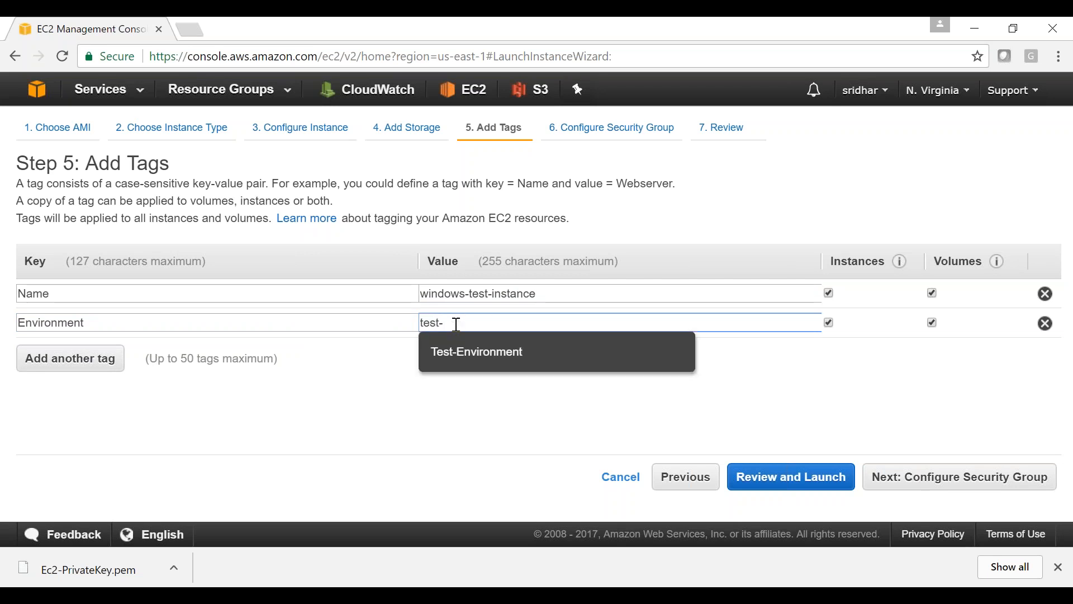
{"action": "left_click", "coordinate": [477, 351]}
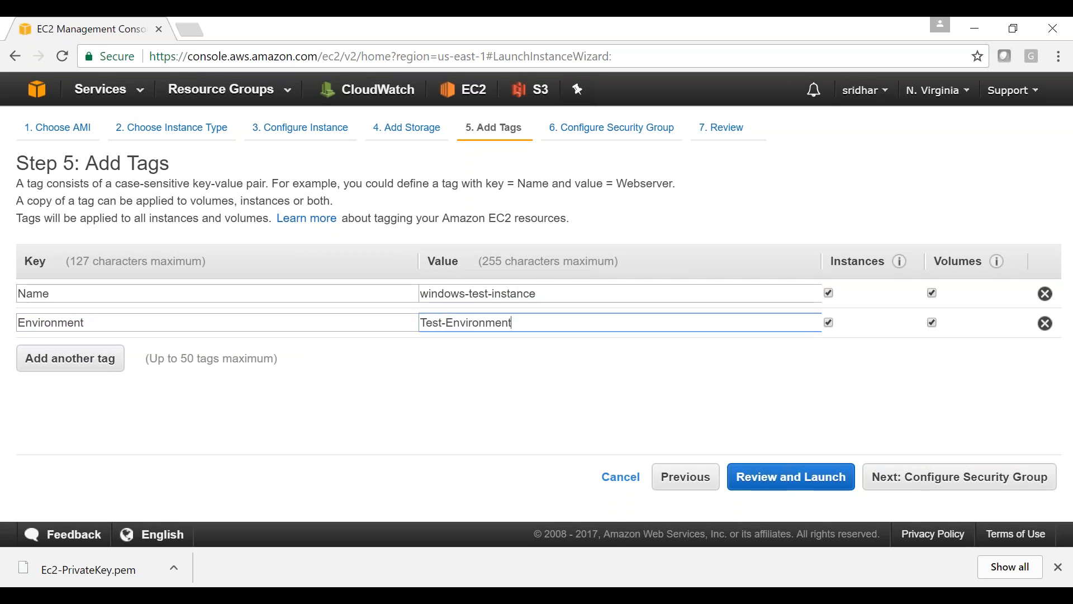
Accept the new security group's default RDP rule and proceed through the Windows instance's review to the key pair choice
{"action": "left_click", "coordinate": [925, 477]}
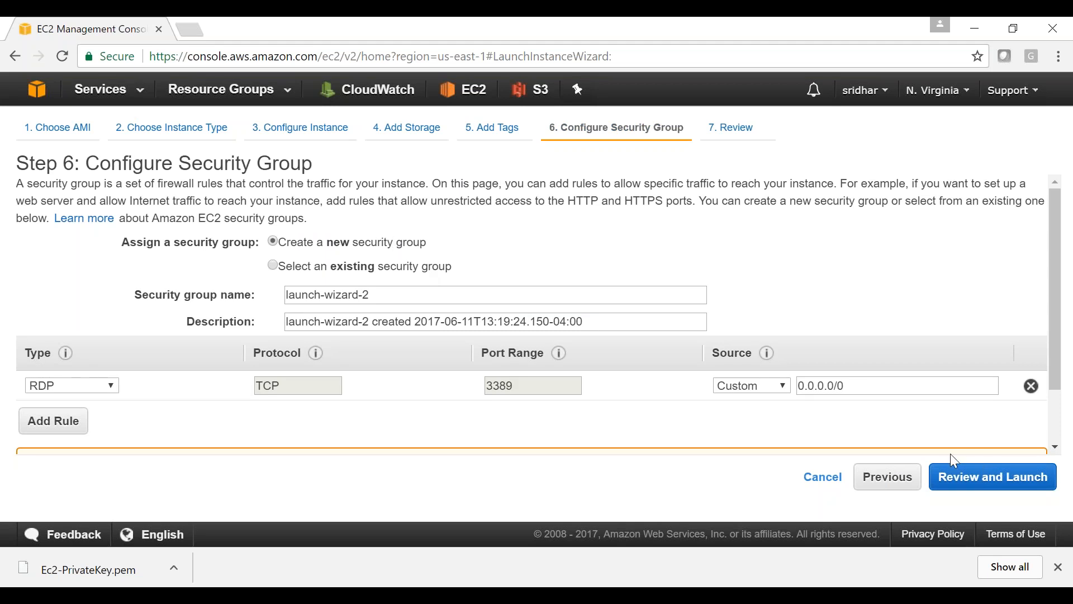
{"action": "left_click", "coordinate": [971, 478]}
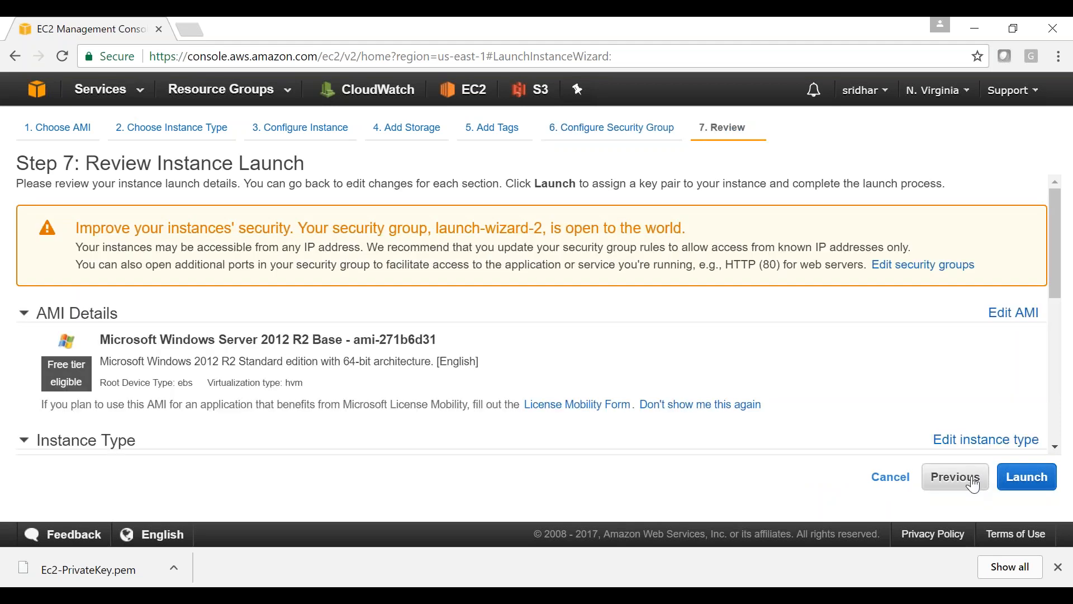
{"action": "left_click", "coordinate": [1026, 477]}
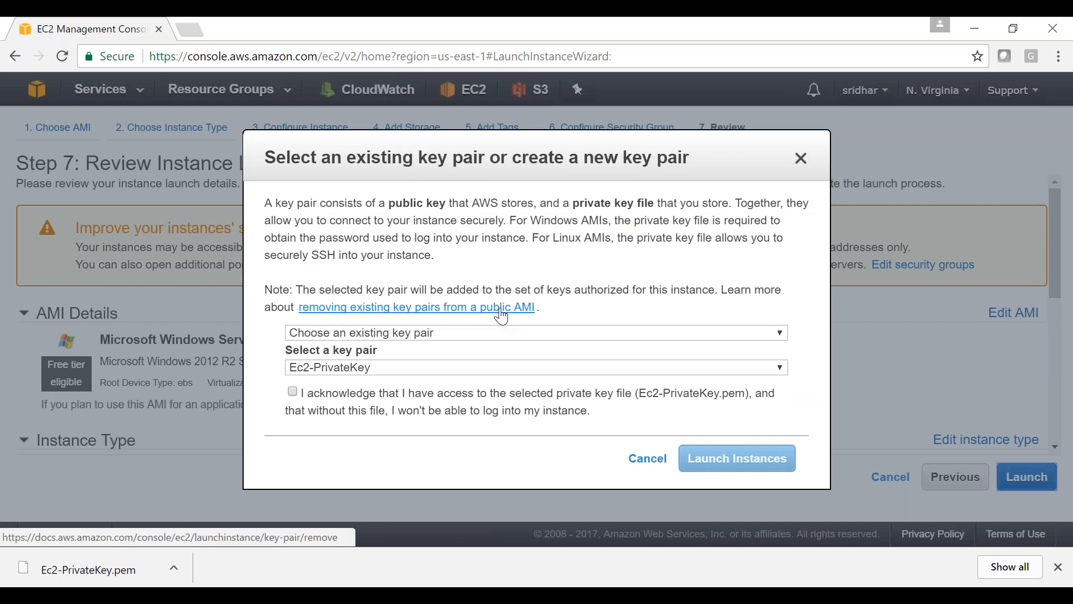
Choose the existing key pair Ec2-PrivateKey, acknowledge having access to its private key file and launch the Windows instance
{"action": "left_click", "coordinate": [479, 334]}
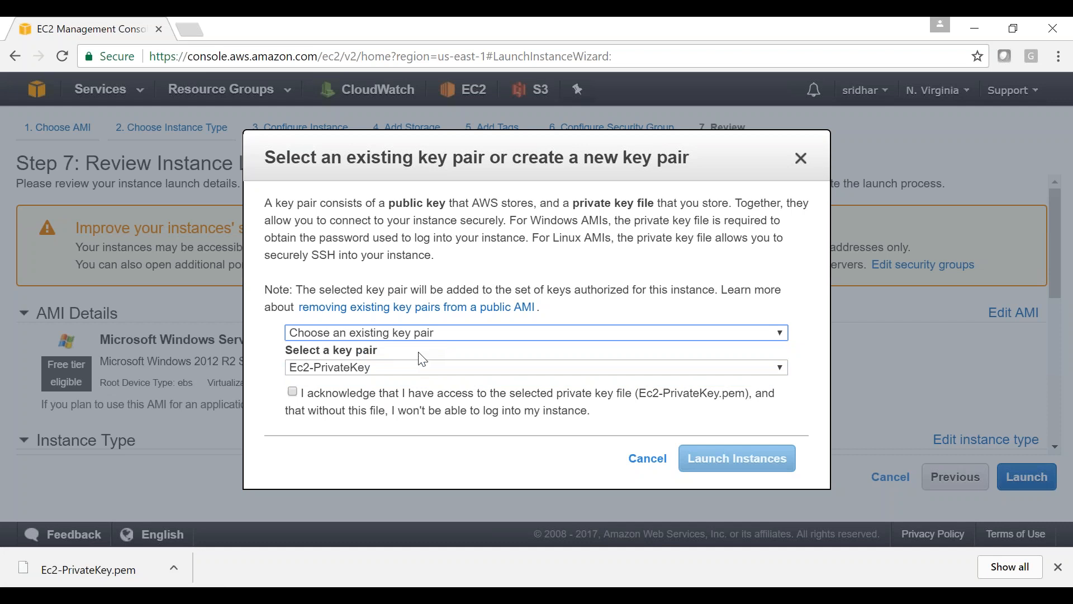
{"action": "left_click", "coordinate": [411, 365]}
{"action": "left_click", "coordinate": [412, 367]}
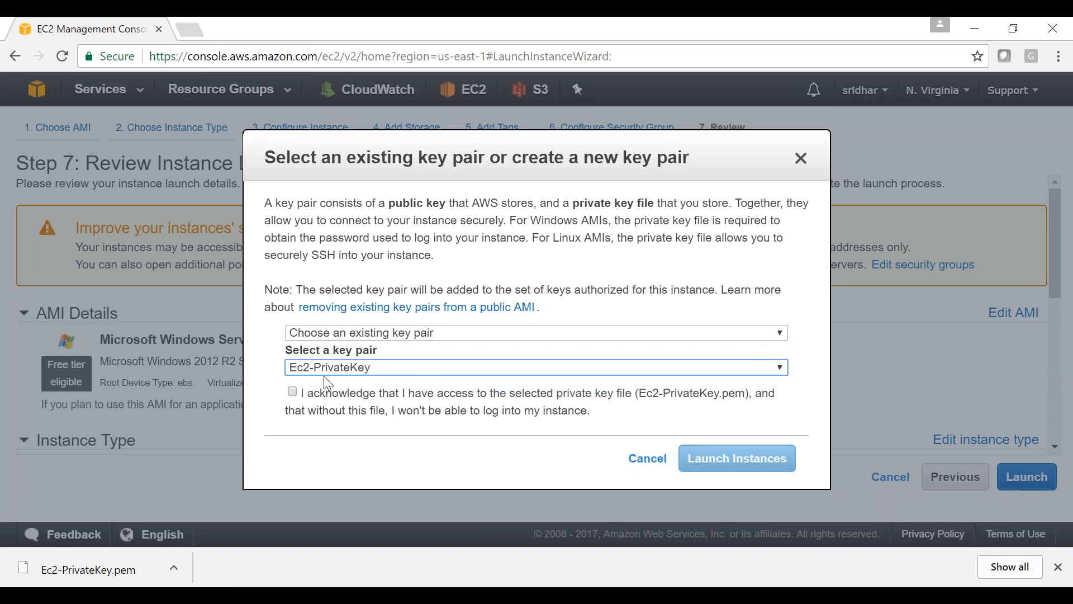
{"action": "left_click", "coordinate": [290, 392]}
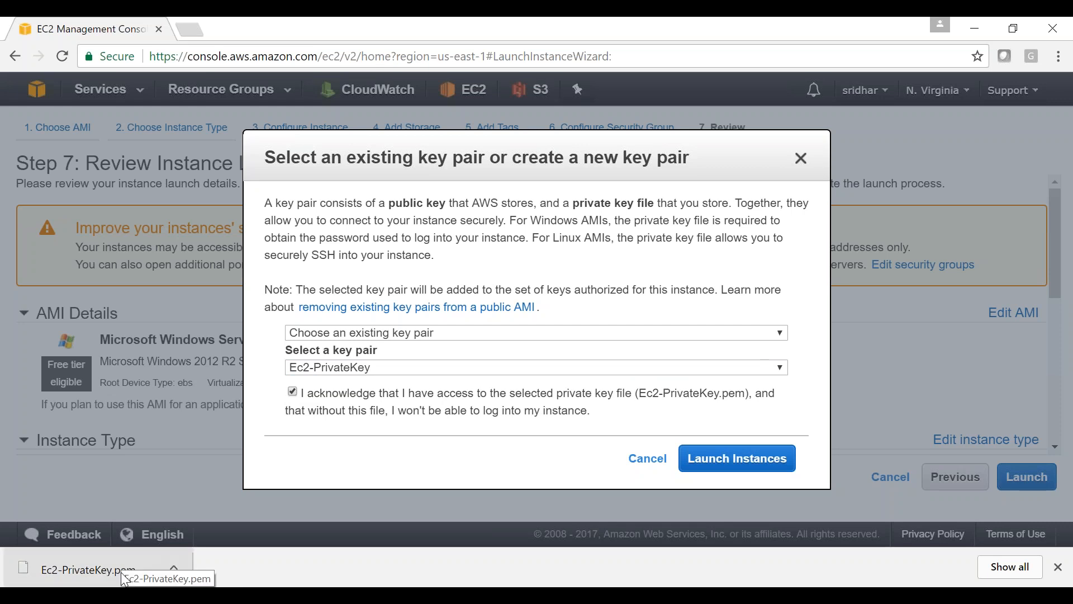
{"action": "left_click", "coordinate": [741, 458]}
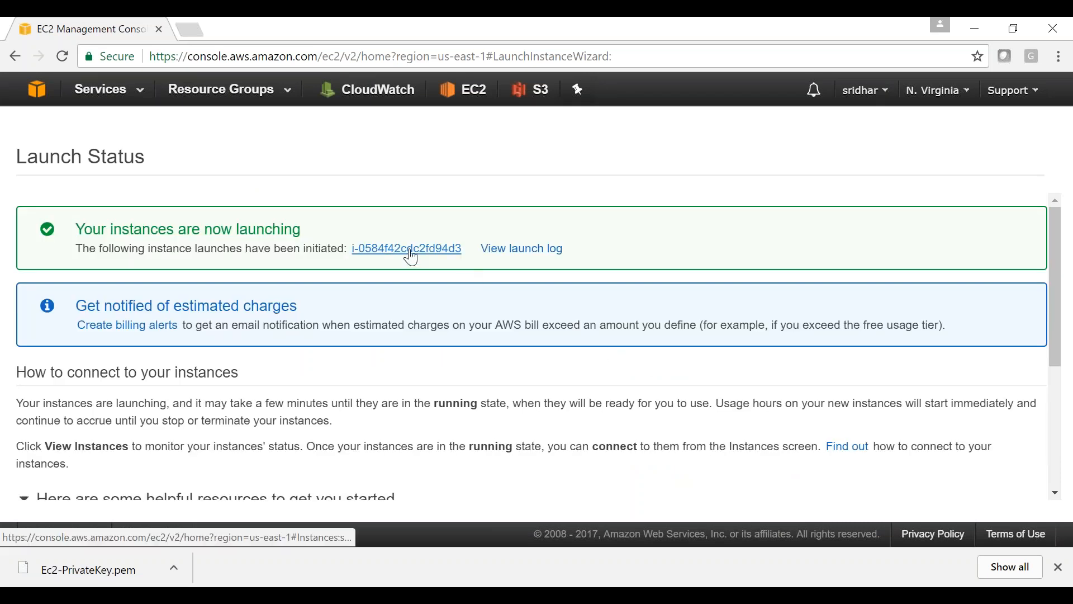
Open the instances list without the search filter and view the details of Test-Instance and windows-test-instance
{"action": "left_click", "coordinate": [418, 249]}
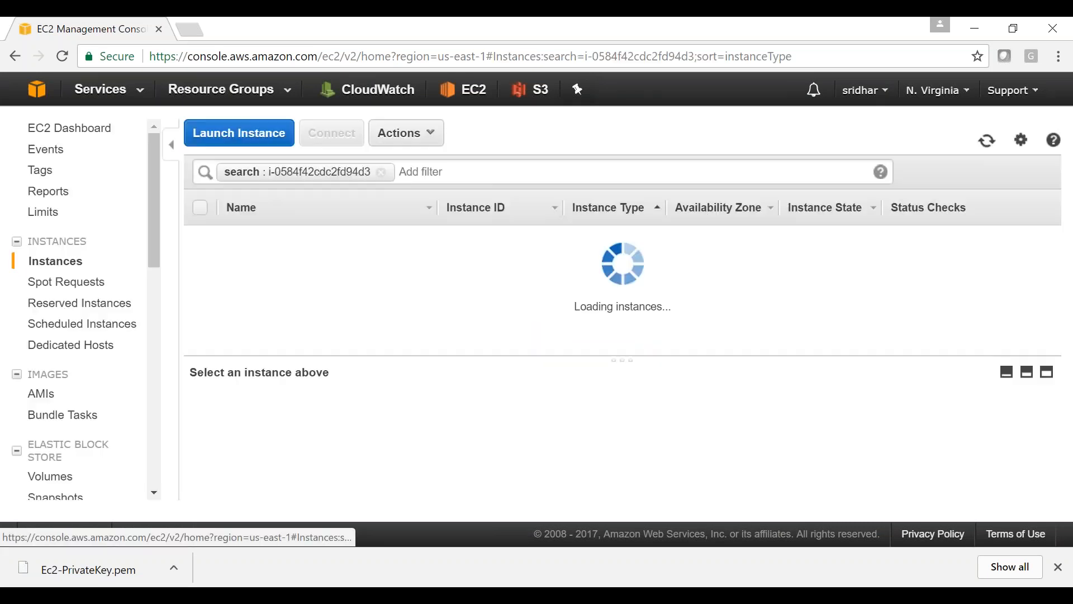
{"action": "left_click", "coordinate": [383, 173]}
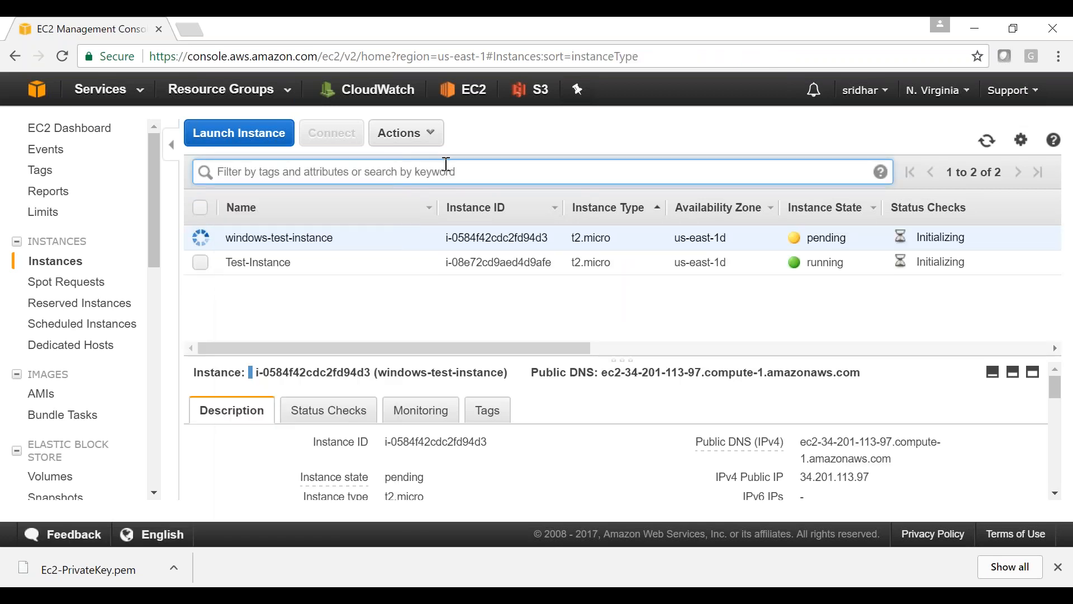
{"action": "left_click", "coordinate": [567, 336]}
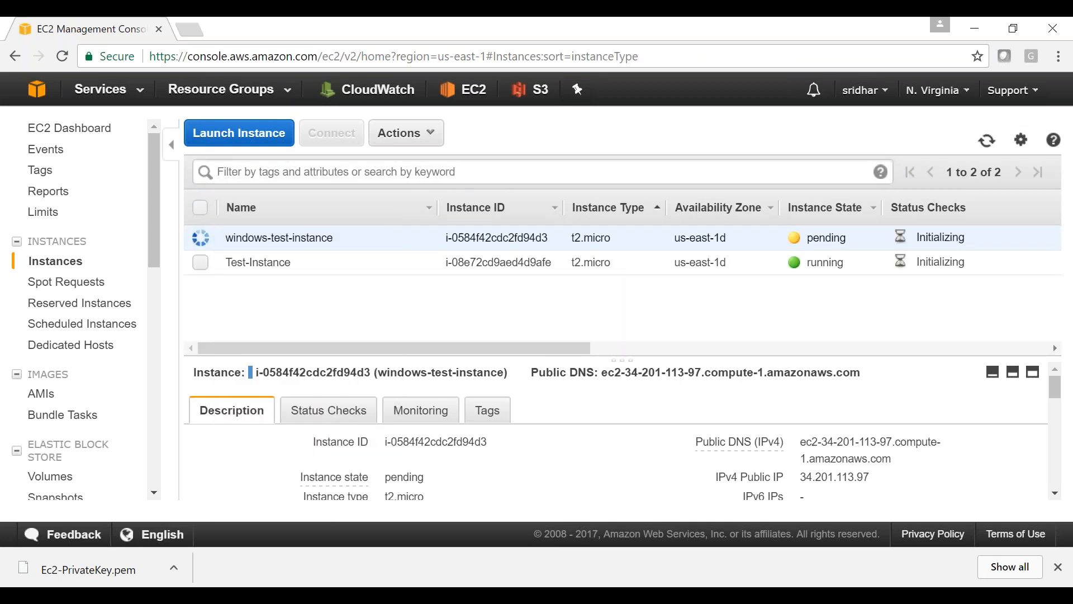
{"action": "left_click", "coordinate": [300, 268]}
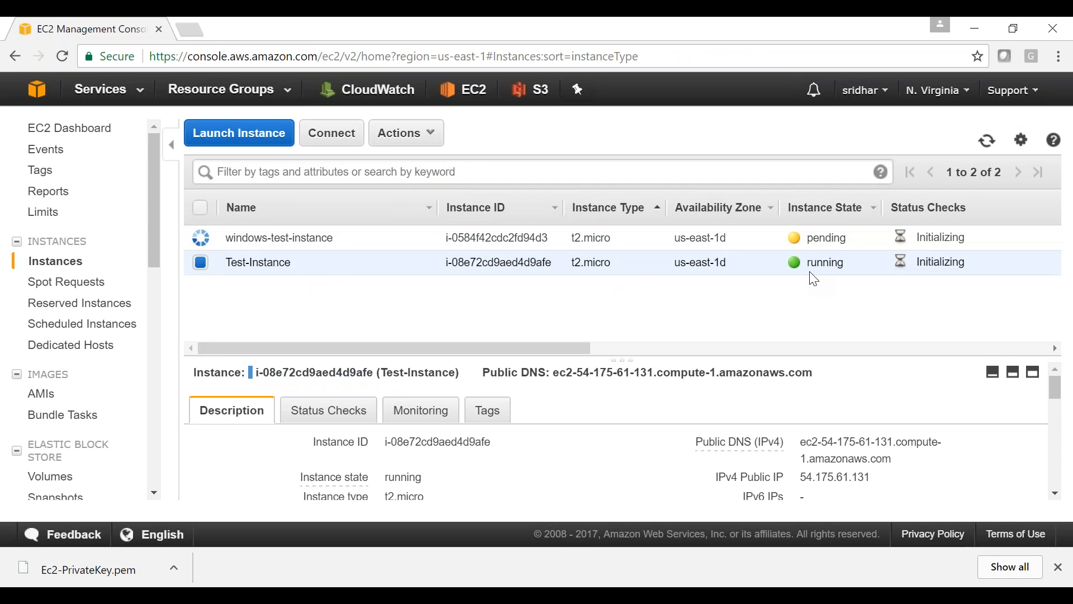
{"action": "left_click", "coordinate": [328, 242]}
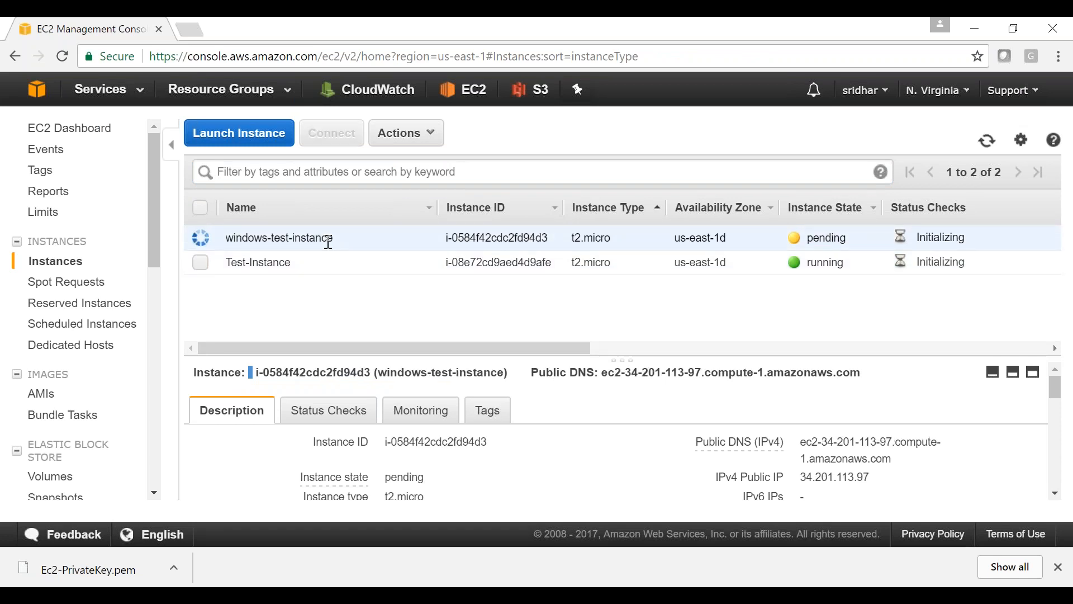